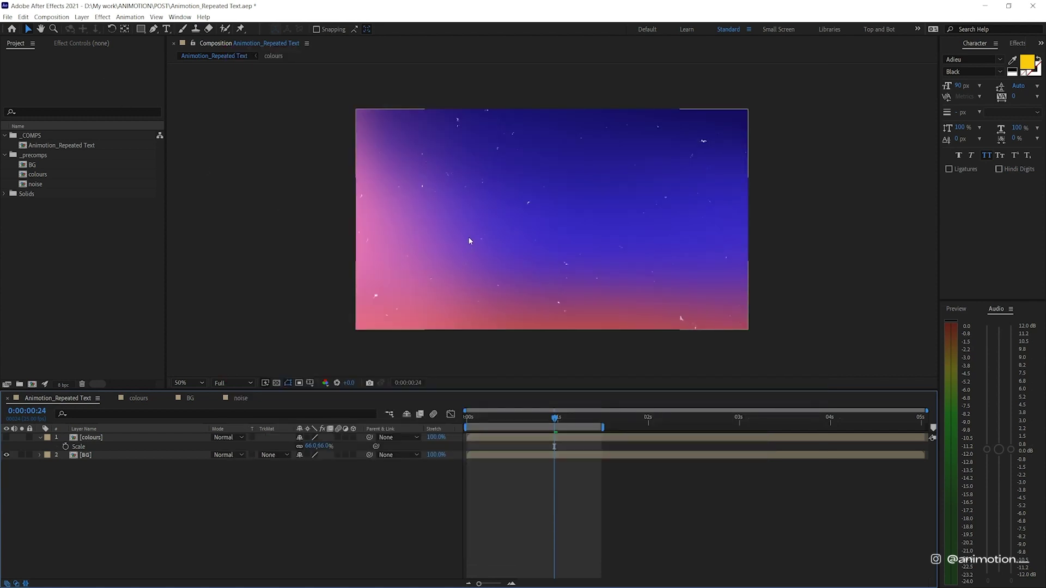
Create a new text layer reading STACKED.
key("ctrl+t")
left_click(491, 224)
type("STAXC")
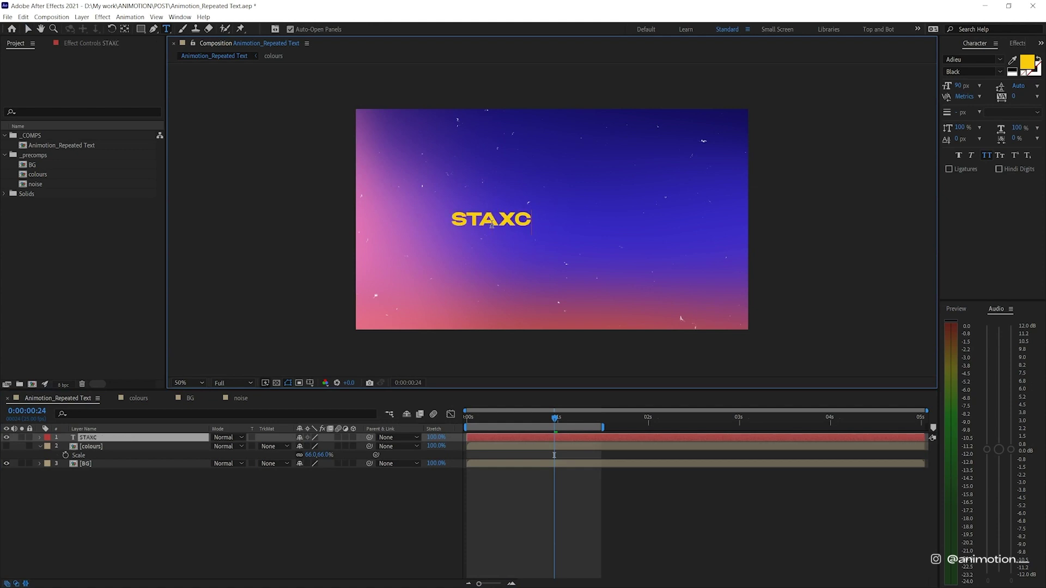
key("BackSpace")
key("BackSpace")
type("CK")
type("ED")
left_click(584, 441)
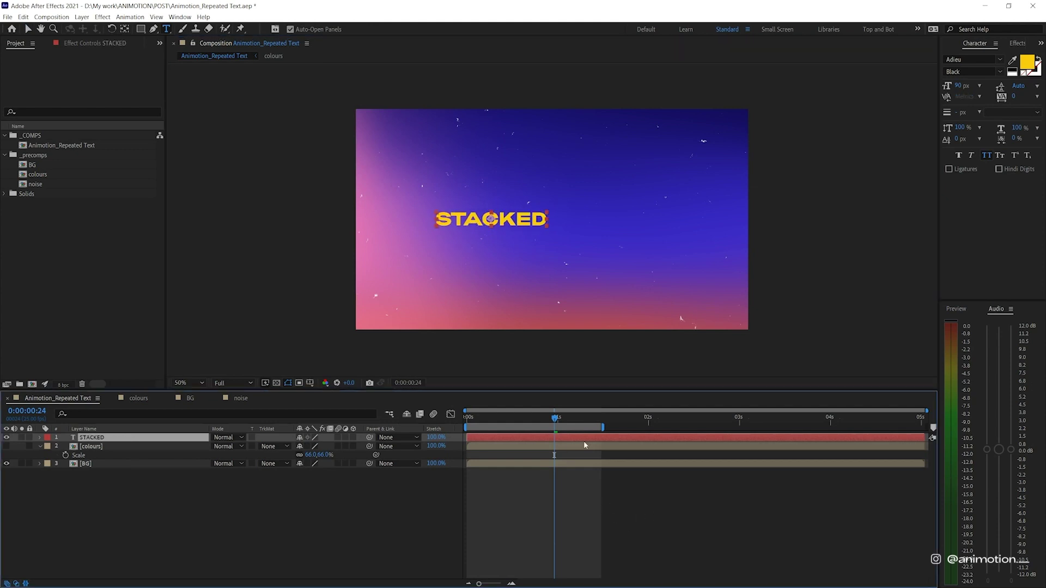
Centre the STACKED text in the frame and scale it to 200%.
key("ctrl+Home")
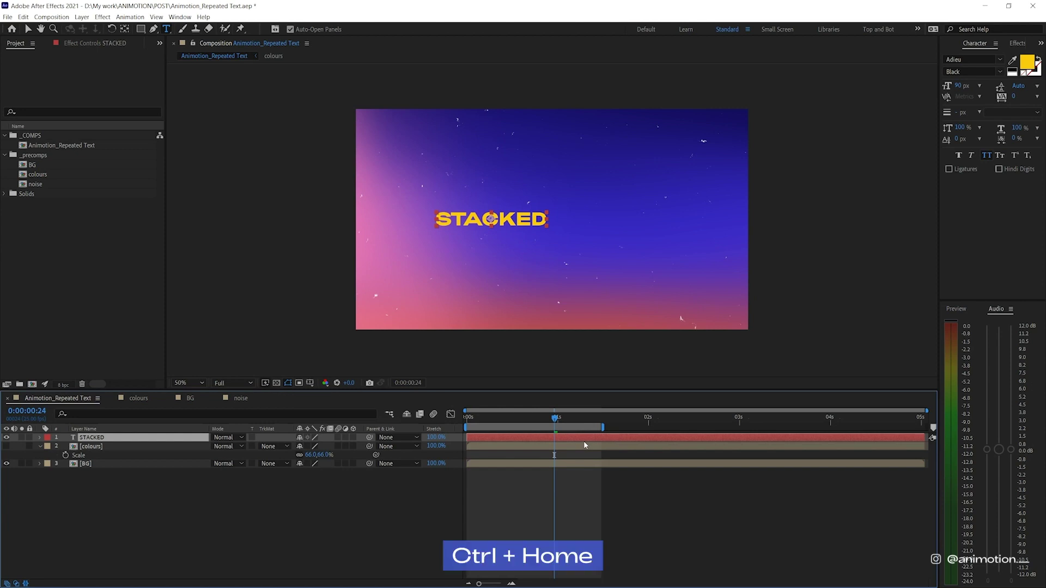
key("s")
left_click(329, 446)
type("200")
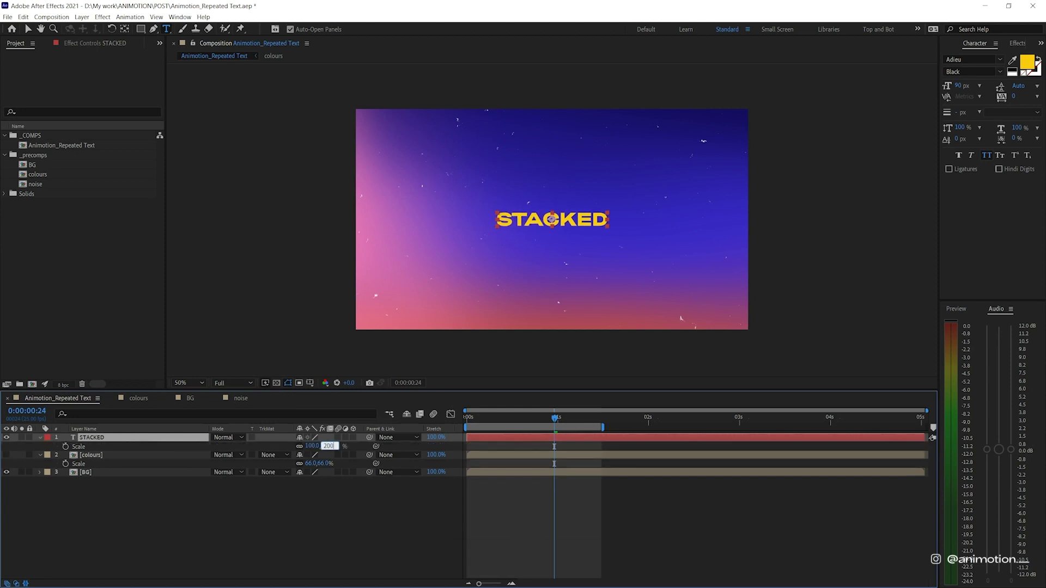
type(".0,200.0%")
key("Return")
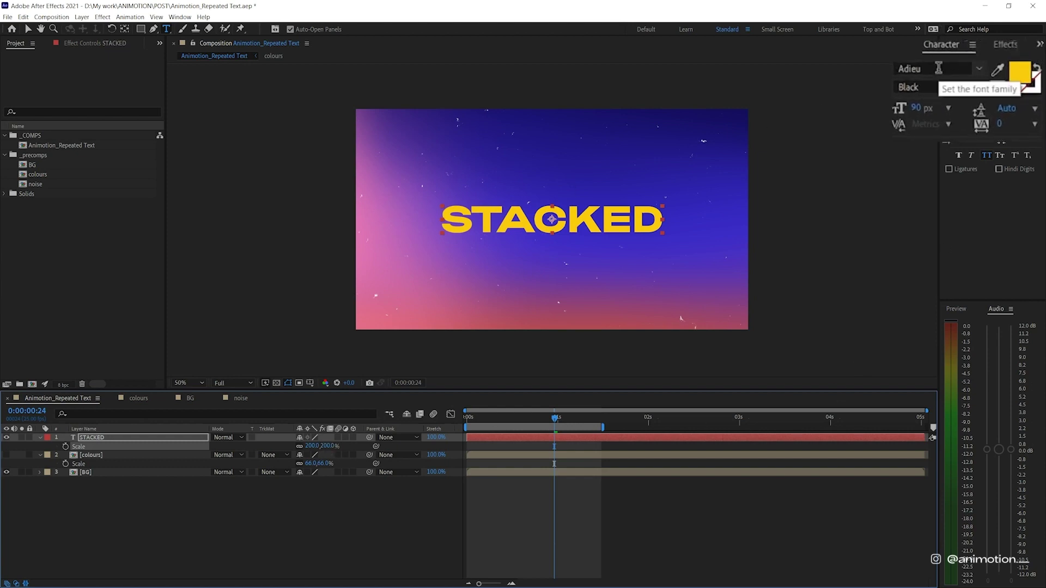
Pre-compose the STACKED layer into text_main and give it a cyan label.
left_click(190, 455)
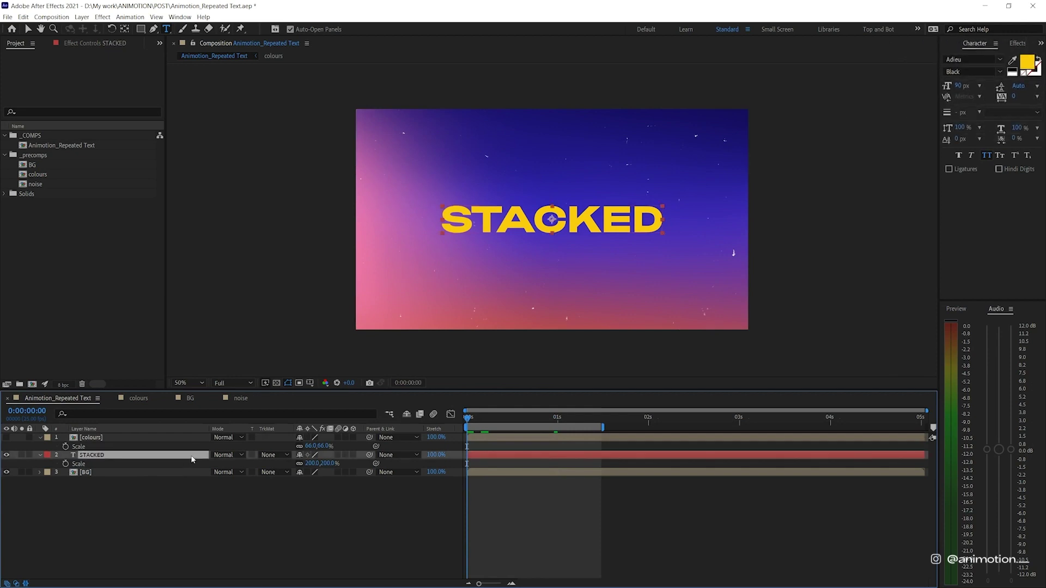
right_click(192, 459)
left_click(276, 412)
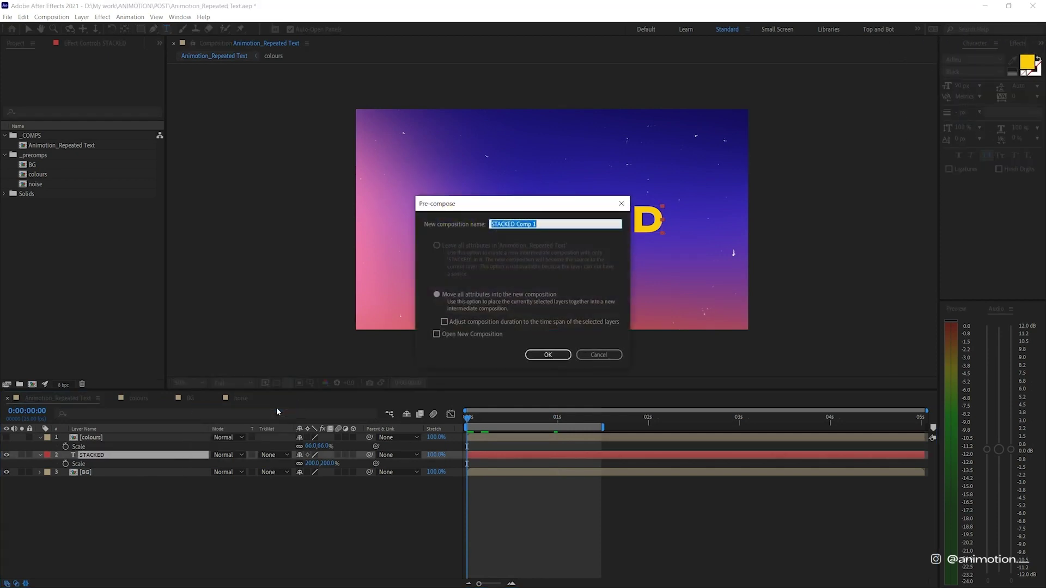
type("text_main")
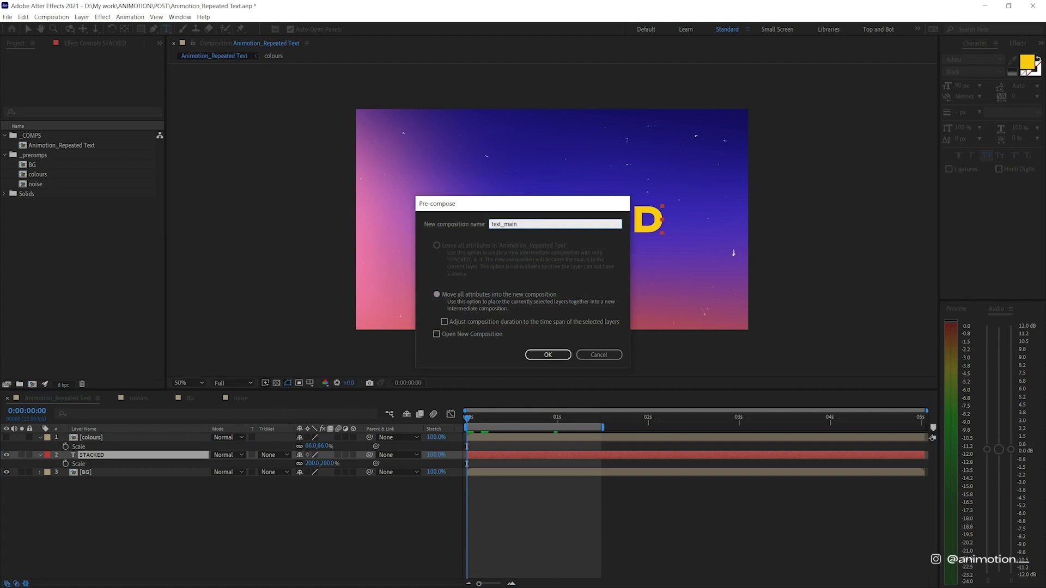
key("Return")
left_click(47, 456)
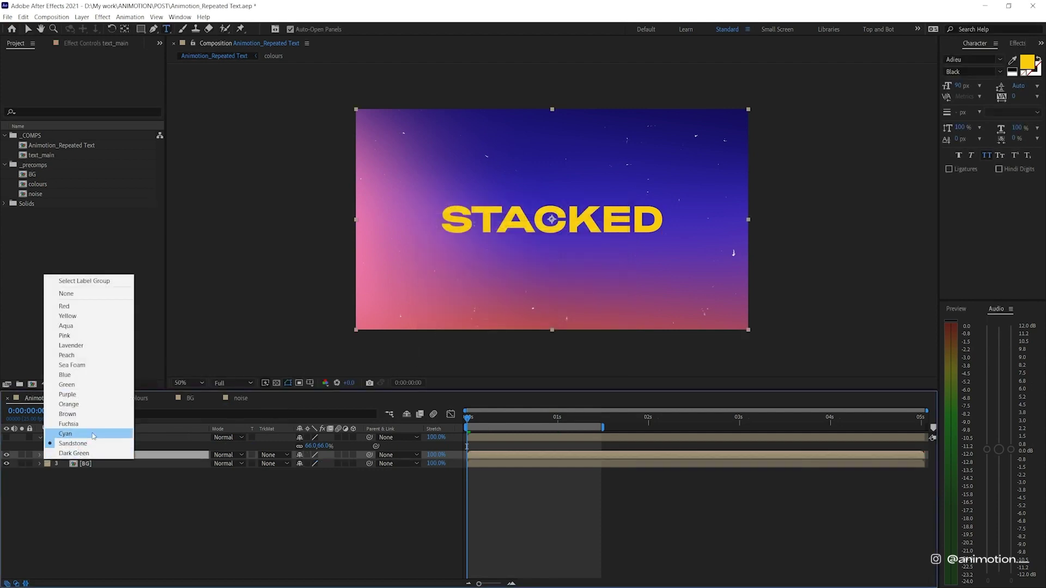
left_click(93, 435)
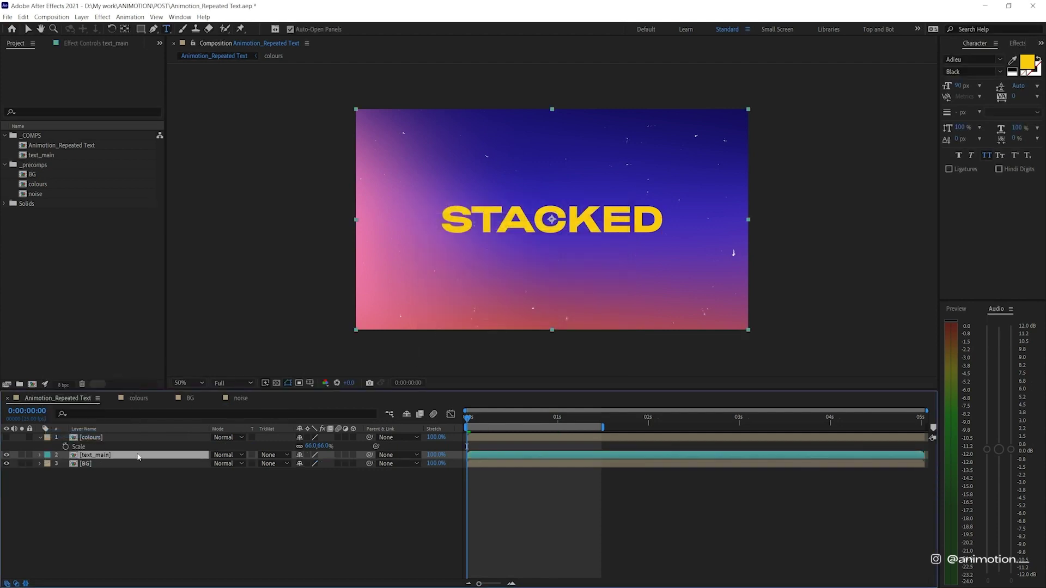
Duplicate text_main, file it in the precomps folder, and rename the comp copy text_secondary.
key("ctrl+d")
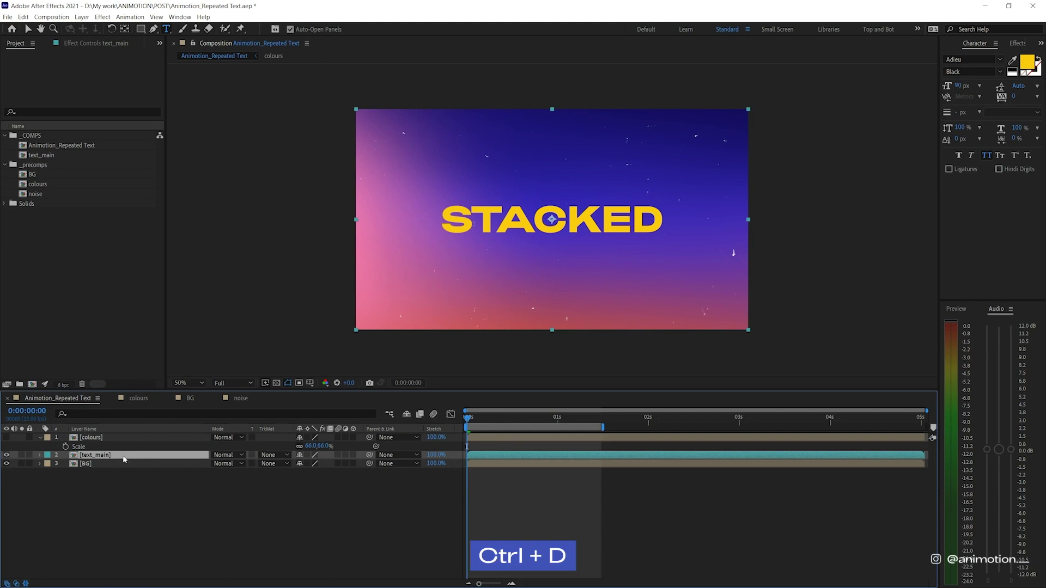
left_click_drag(42, 154, 62, 200)
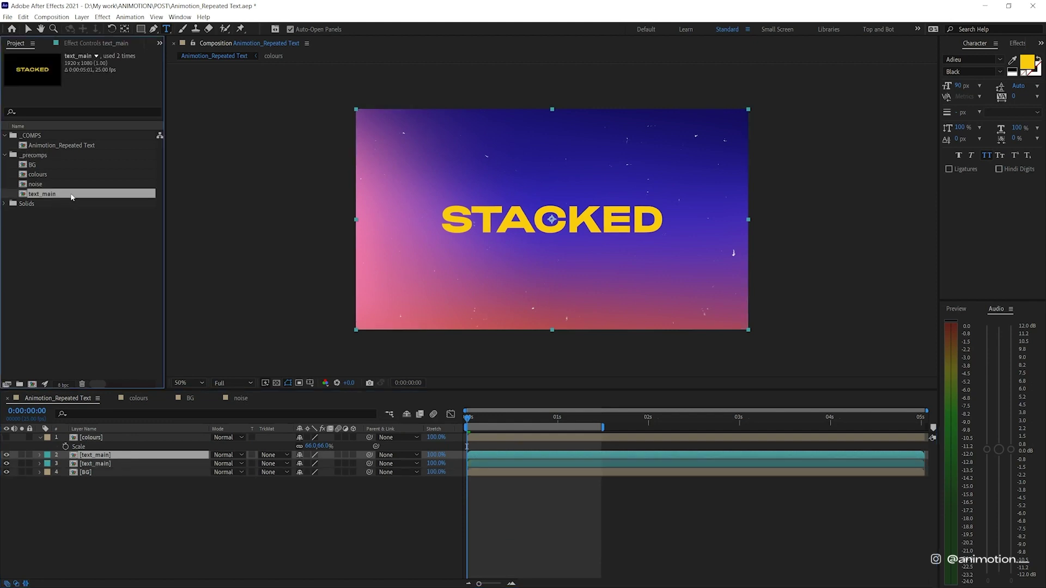
key("ctrl+d")
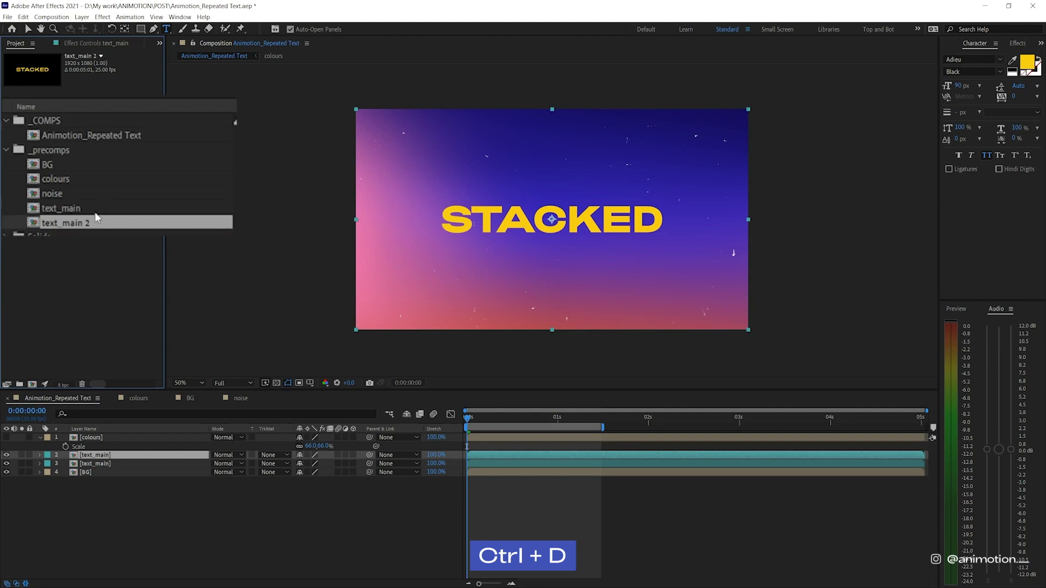
key("Return")
key("End")
key("shift+Left")
key("shift+Left")
key("shift+Left")
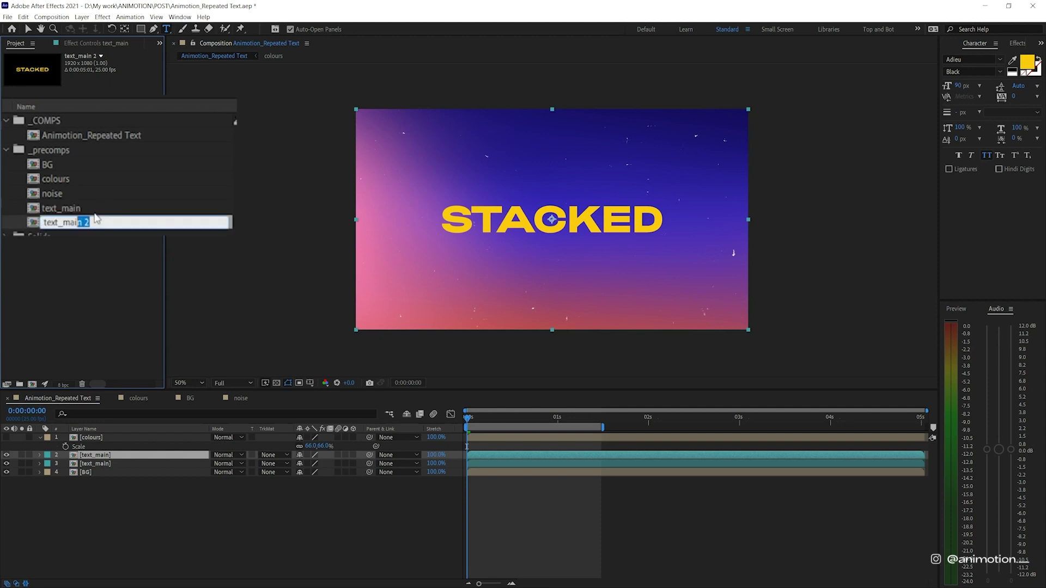
key("shift+Left")
key("shift+Left")
key("shift+Left")
type("secondary")
key("Return")
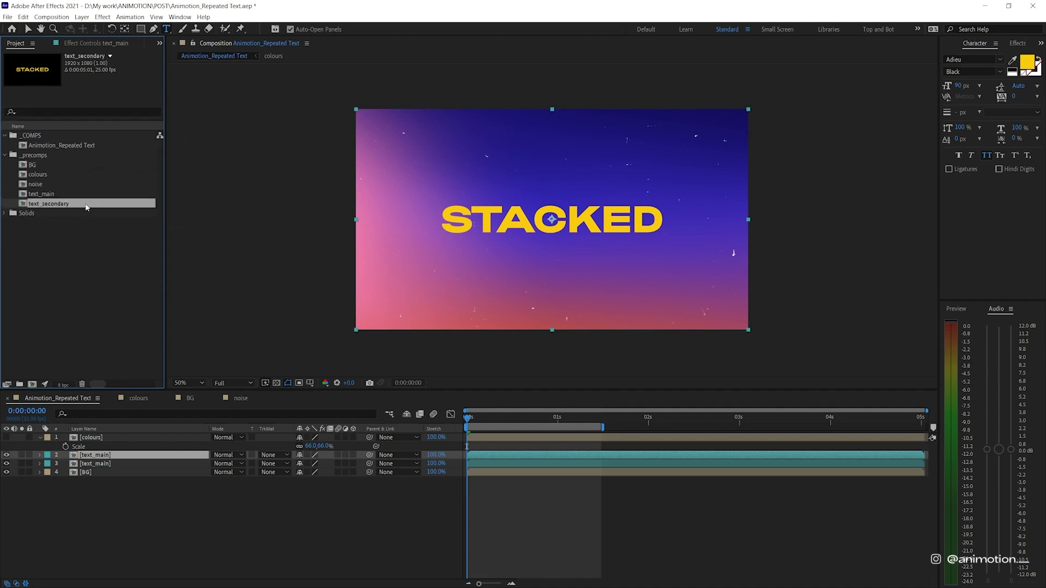
Give the upper duplicate layer, text_secondary, an orange label.
left_click(117, 458)
left_click(46, 455)
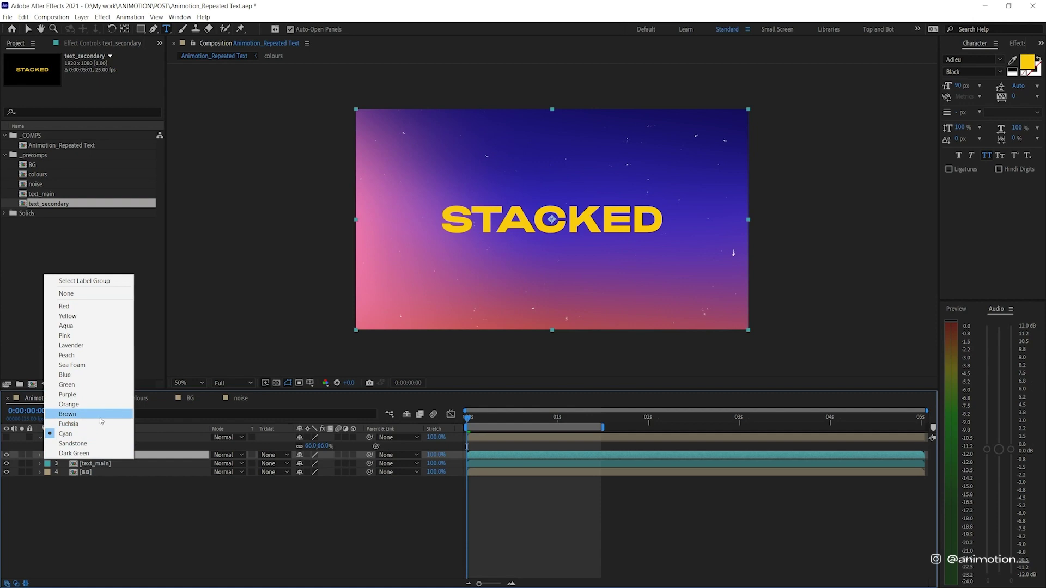
left_click(113, 405)
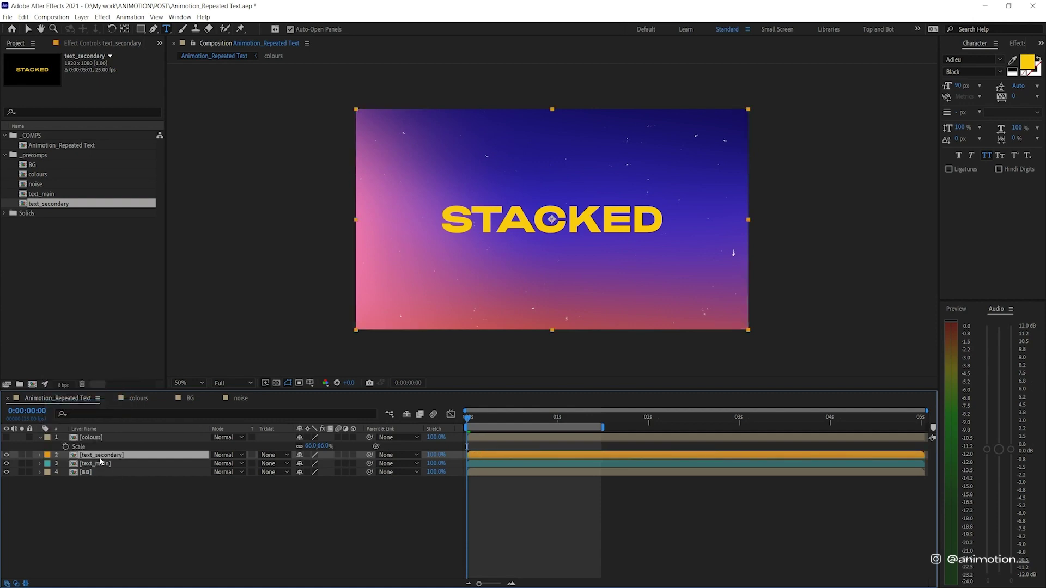
key("v")
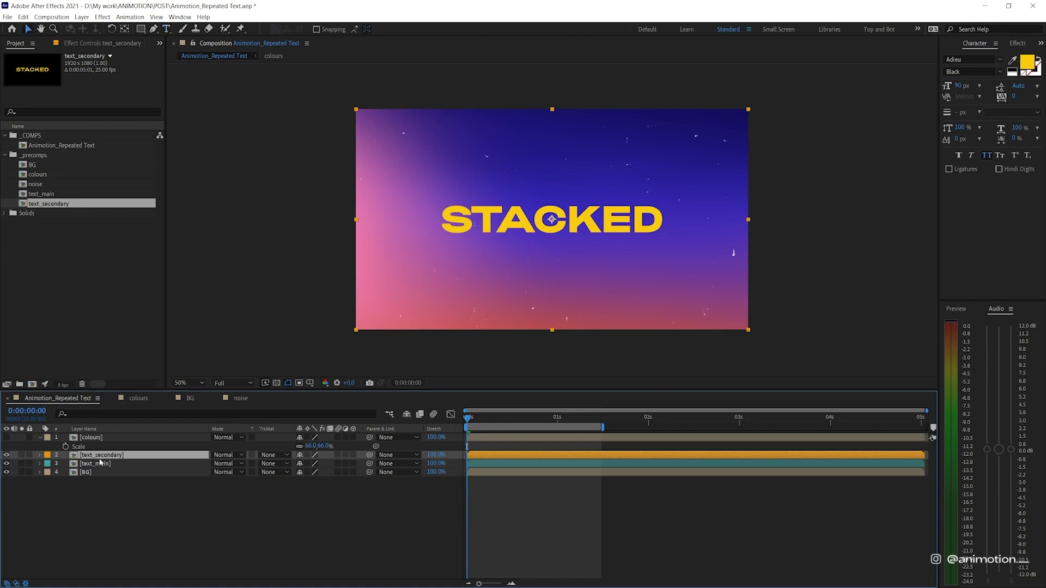
Keyframe text_secondary's position moving upward and ease the keyframes in the speed graph.
key("p")
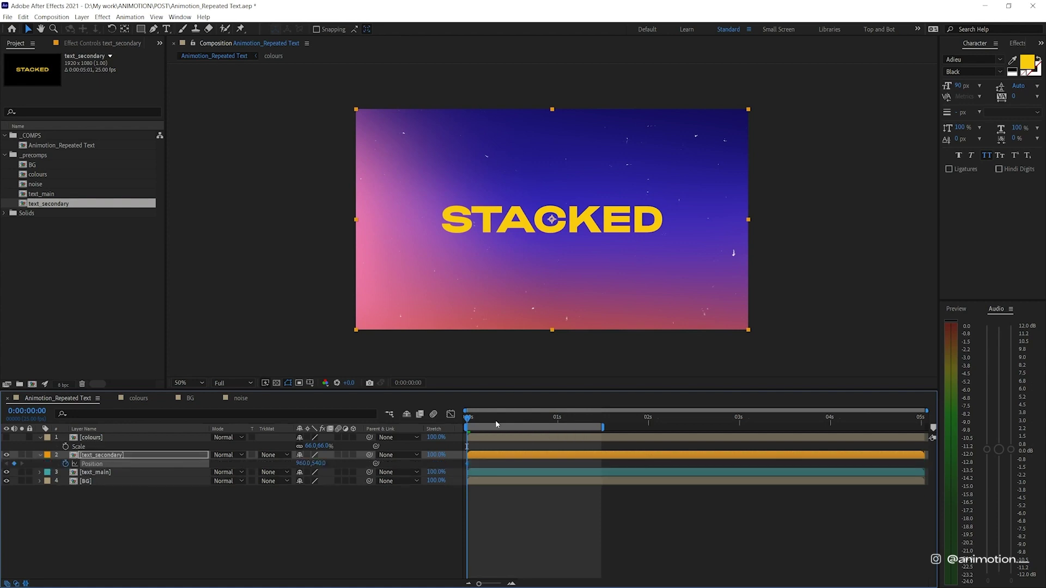
key("space")
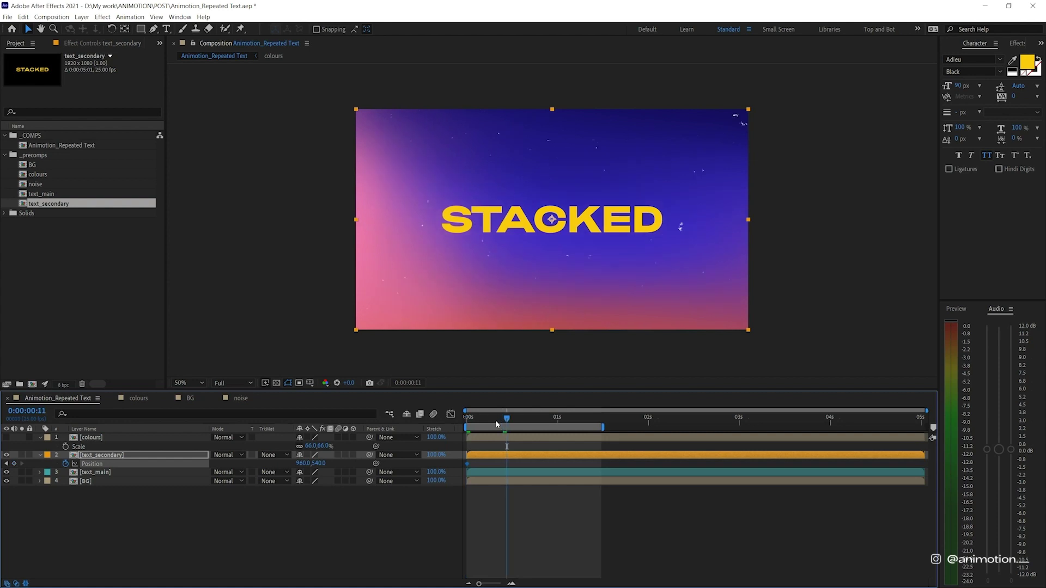
key("shift+Up")
key("shift+Up")
key("shift+Up")
key("shift+Up")
key("shift+Up")
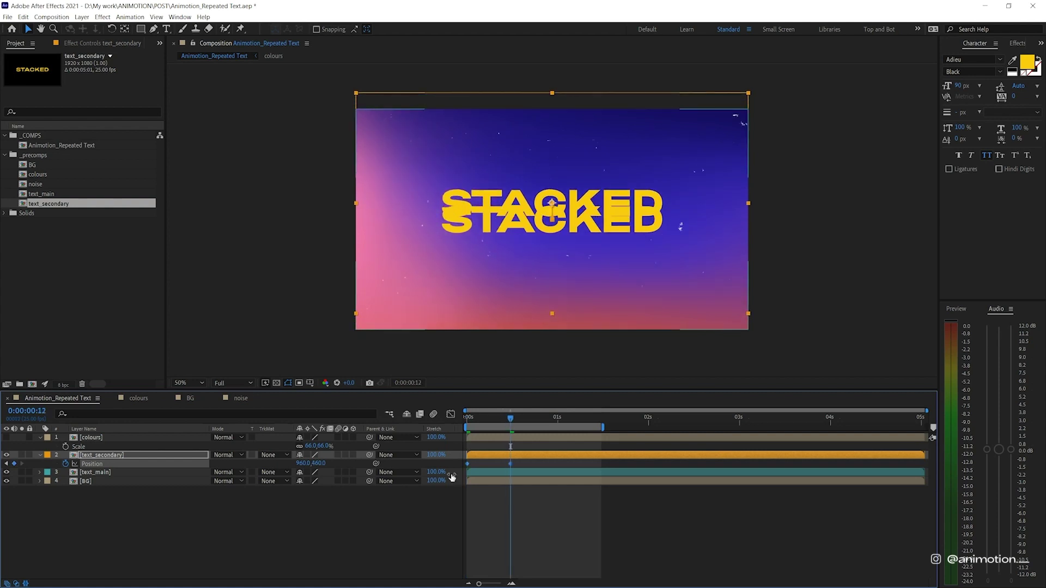
key("F9")
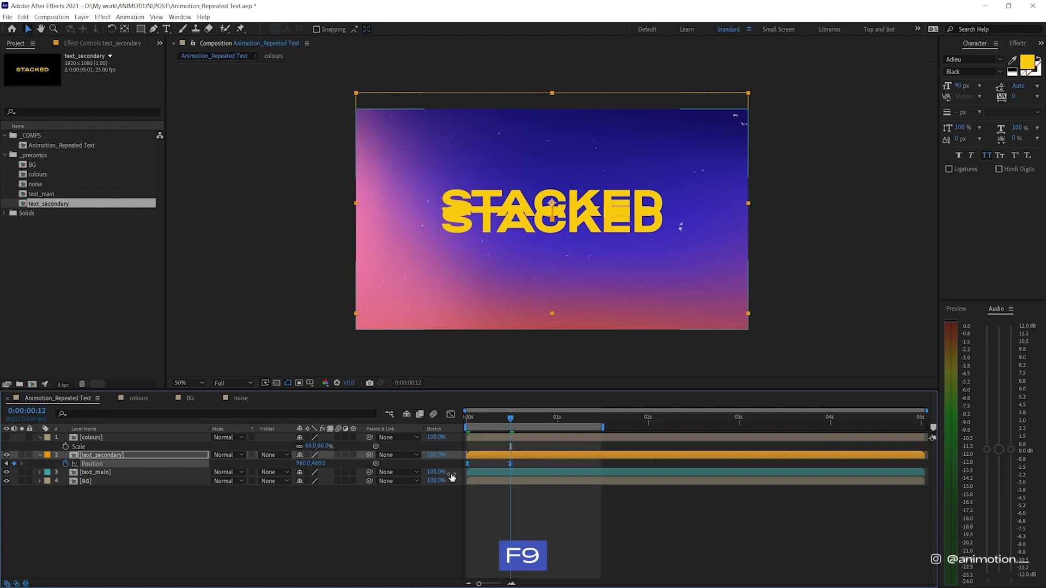
left_click(450, 415)
mouse_move(554, 508)
left_mouse_down()
mouse_move(462, 569)
mouse_move(483, 553)
mouse_move(471, 553)
left_mouse_up()
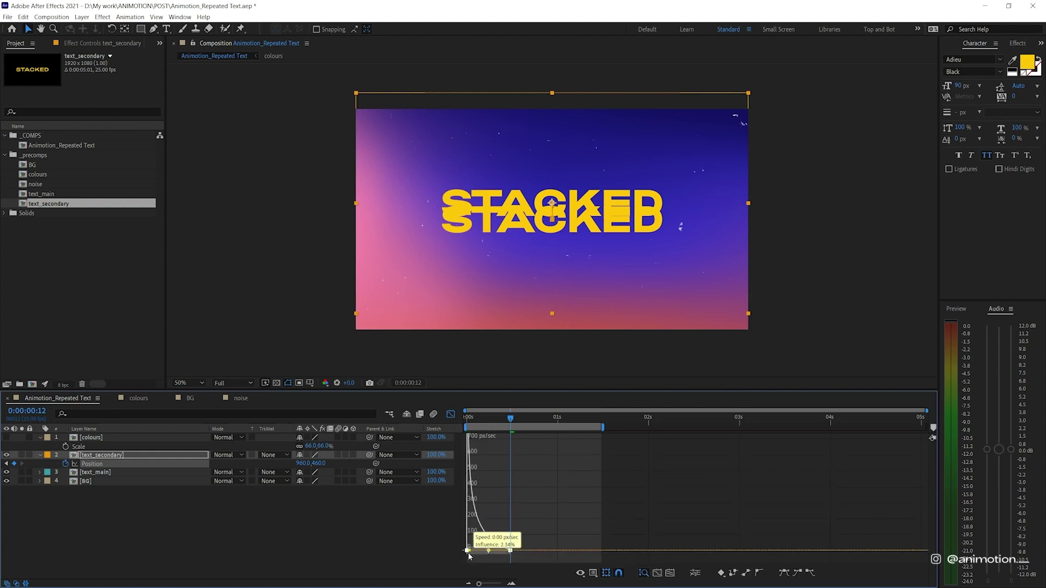
left_click(451, 415)
Preview, then nudge the upper copy up slightly at its position keyframe.
key("space")
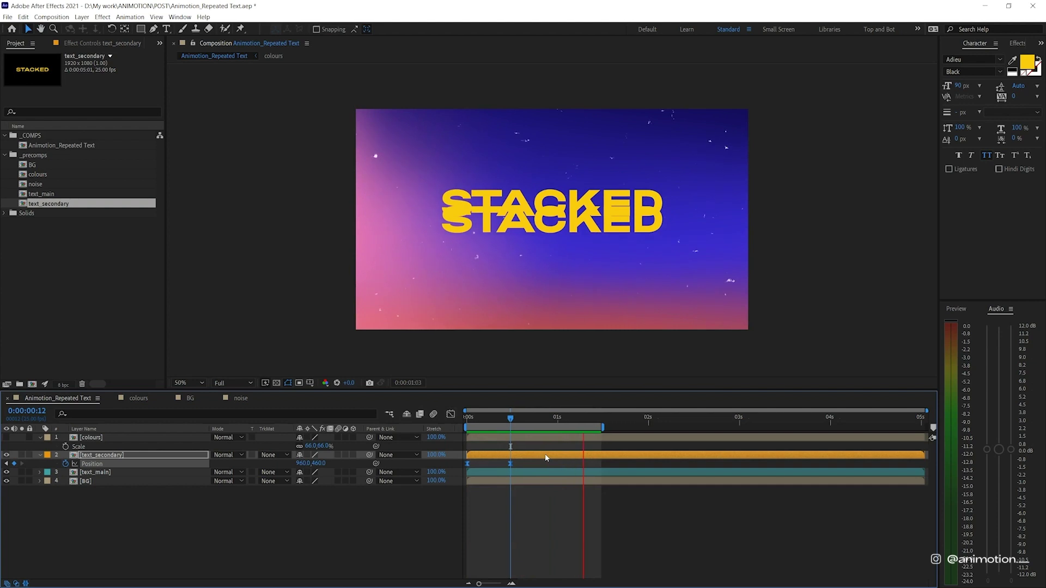
key("space")
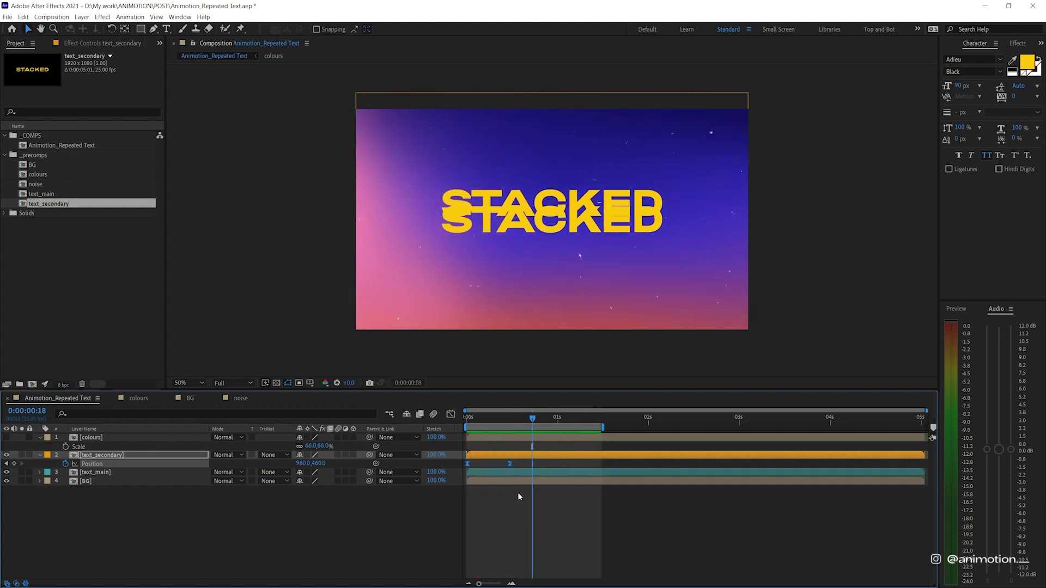
left_click(517, 492)
key("j")
left_click(517, 455)
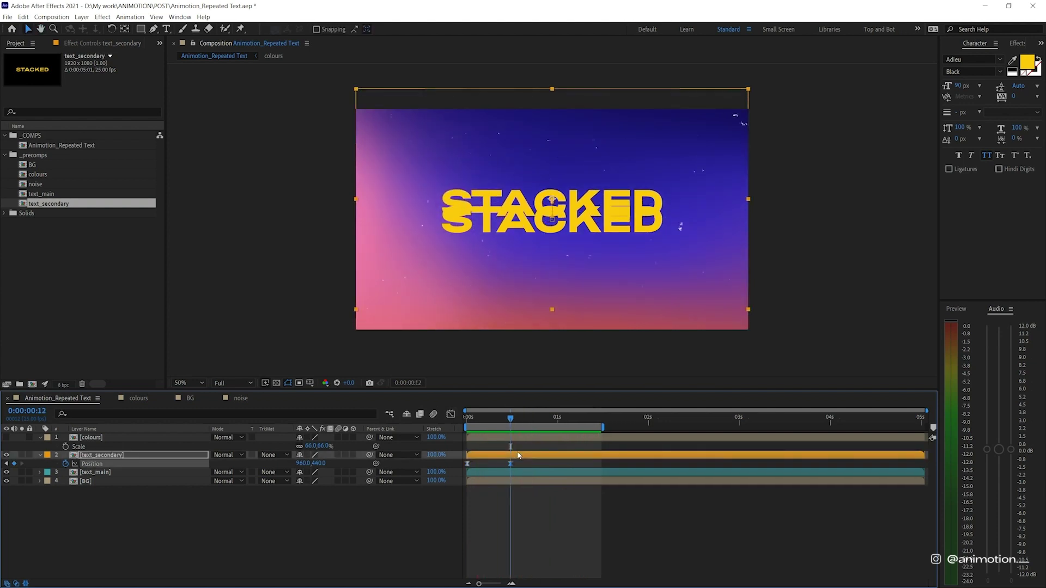
key("shift+Up")
key("shift+Up")
left_click(521, 469)
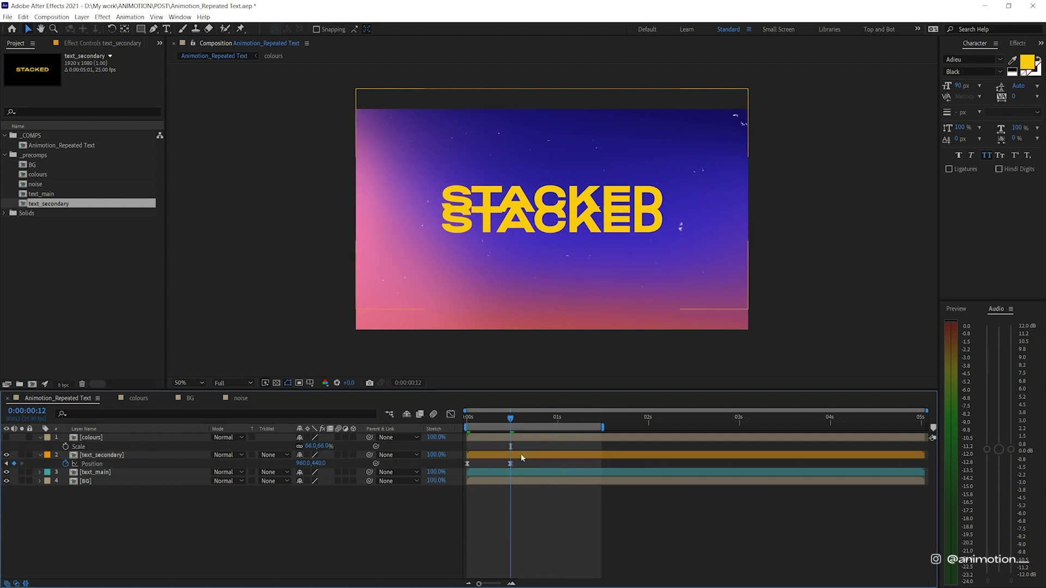
Pre-compose text_secondary into a new text_top comp, moving all attributes.
right_click(521, 458)
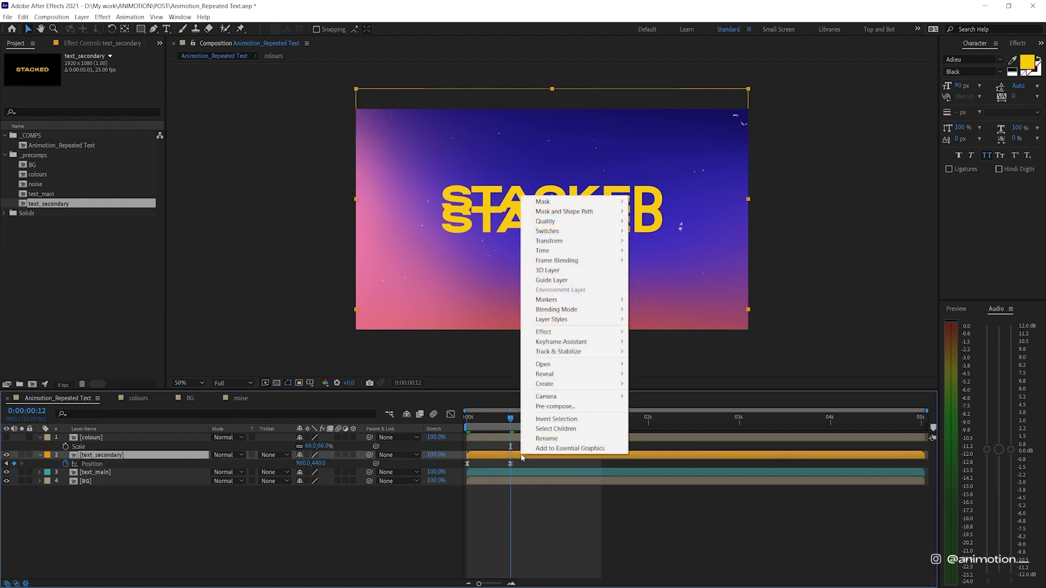
left_click(567, 406)
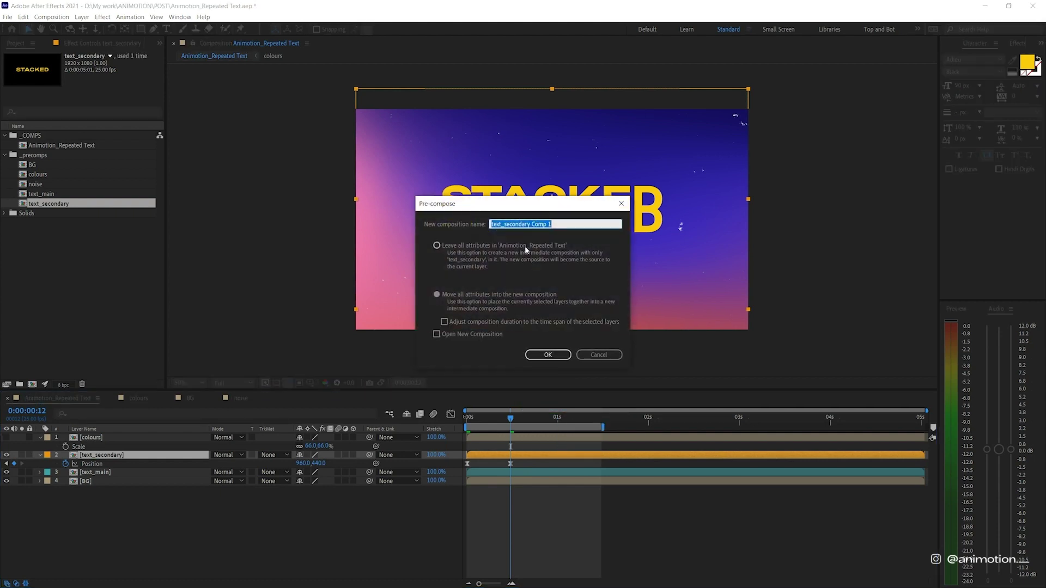
type("text_top")
left_click(455, 299)
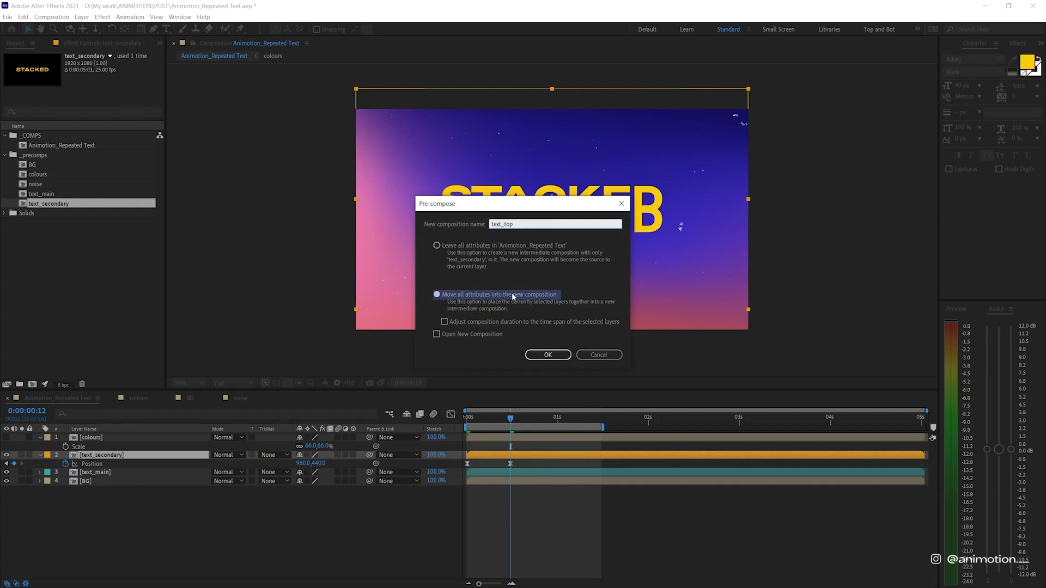
left_click(545, 357)
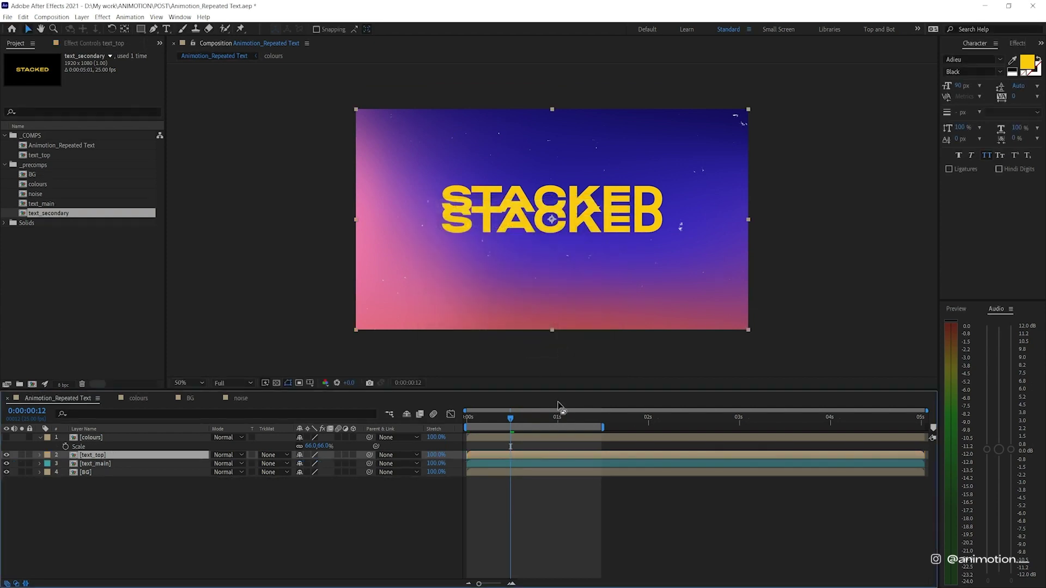
left_click(47, 457)
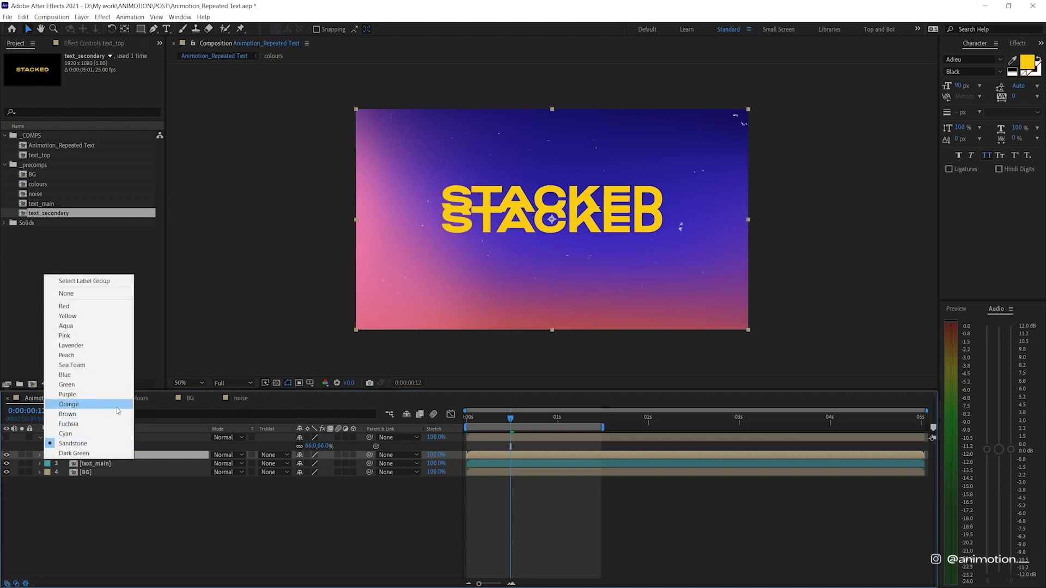
Label text_top orange and mask its top with a 35 px feathered rectangle.
left_click(118, 406)
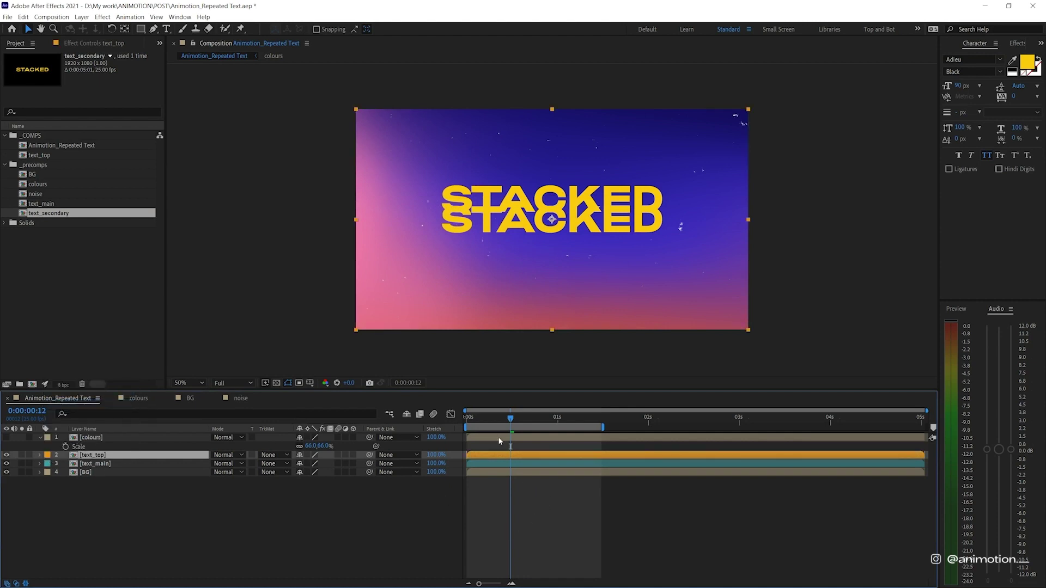
left_click(152, 38)
left_click_drag(365, 103, 776, 203)
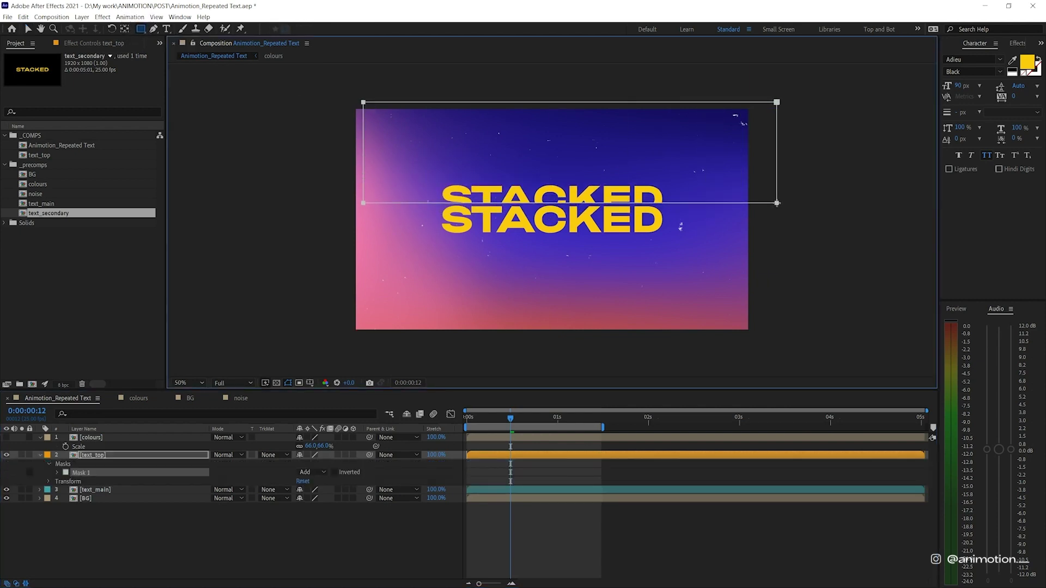
left_click(151, 456)
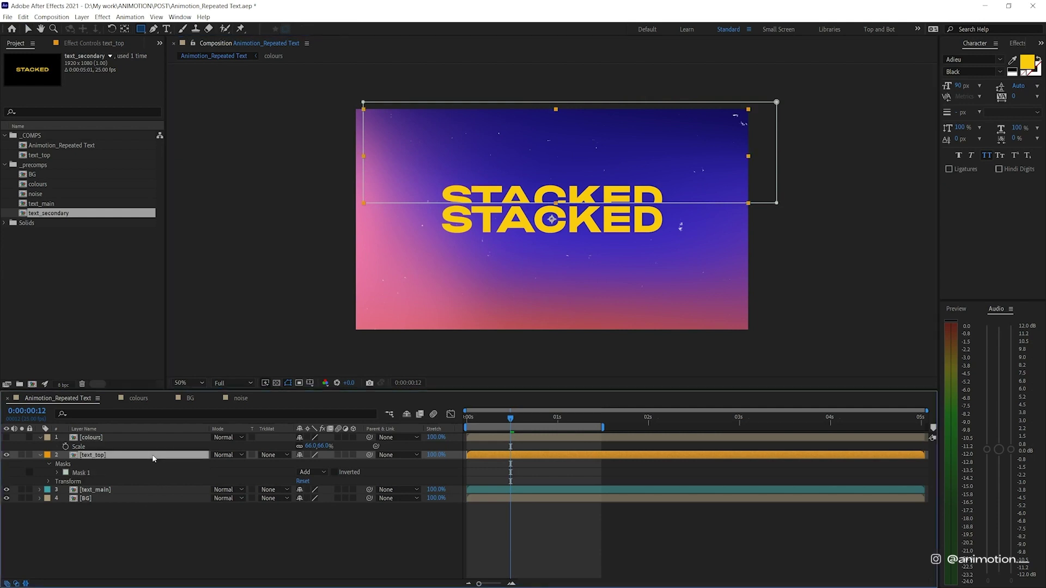
key("f")
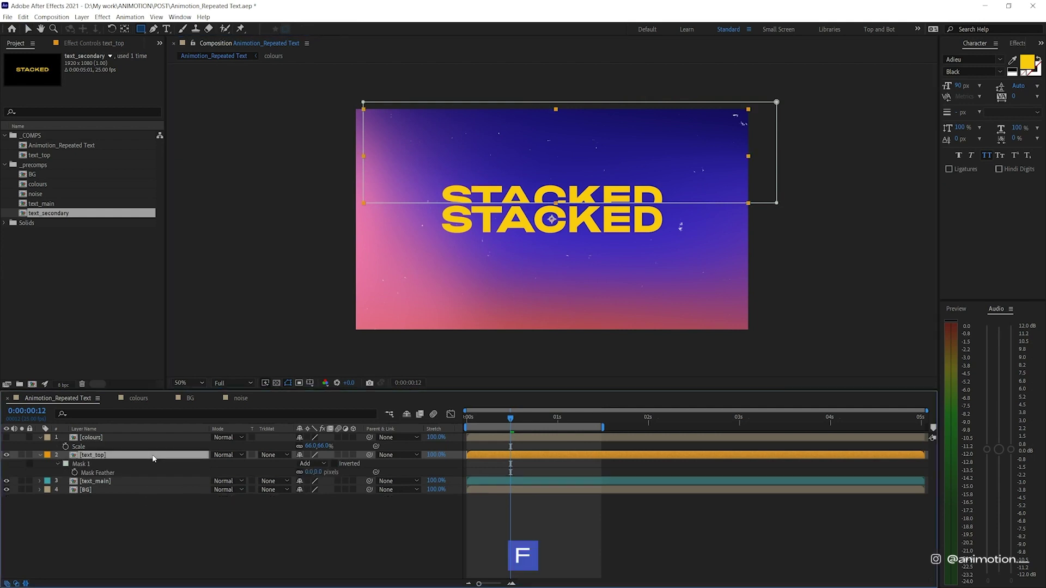
left_click(319, 473)
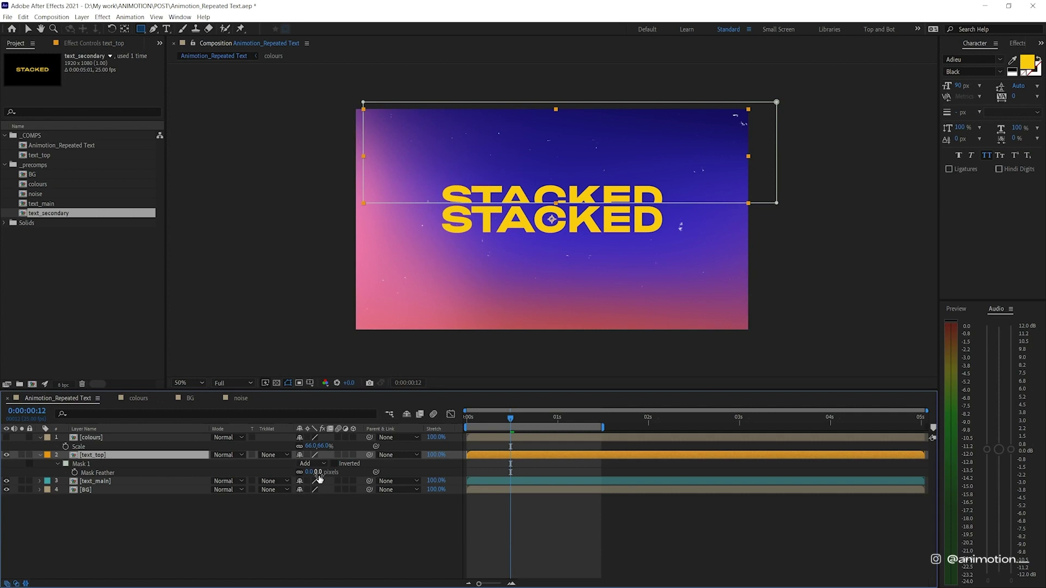
type("35")
key("Return")
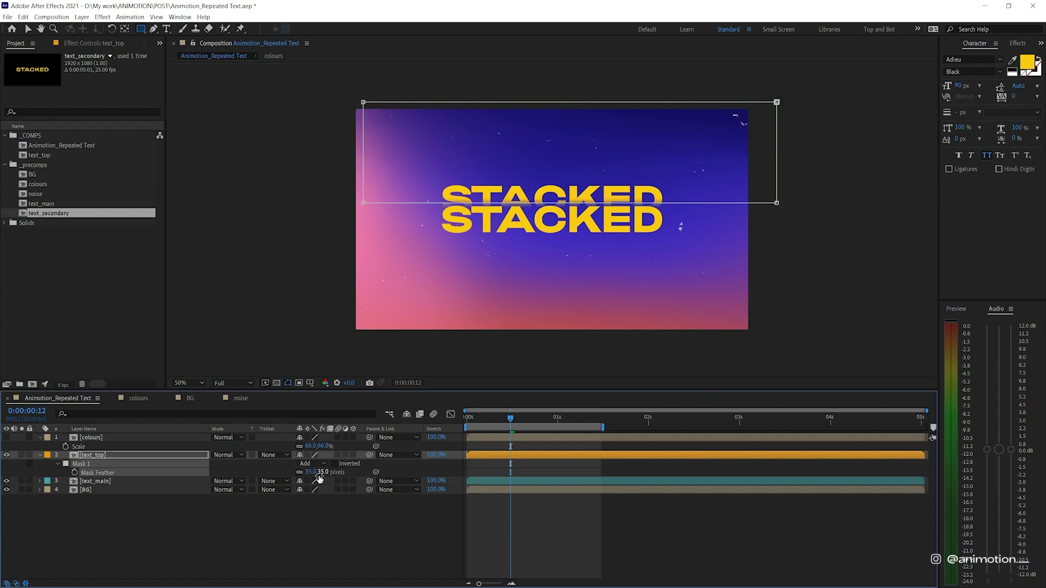
left_click(294, 522)
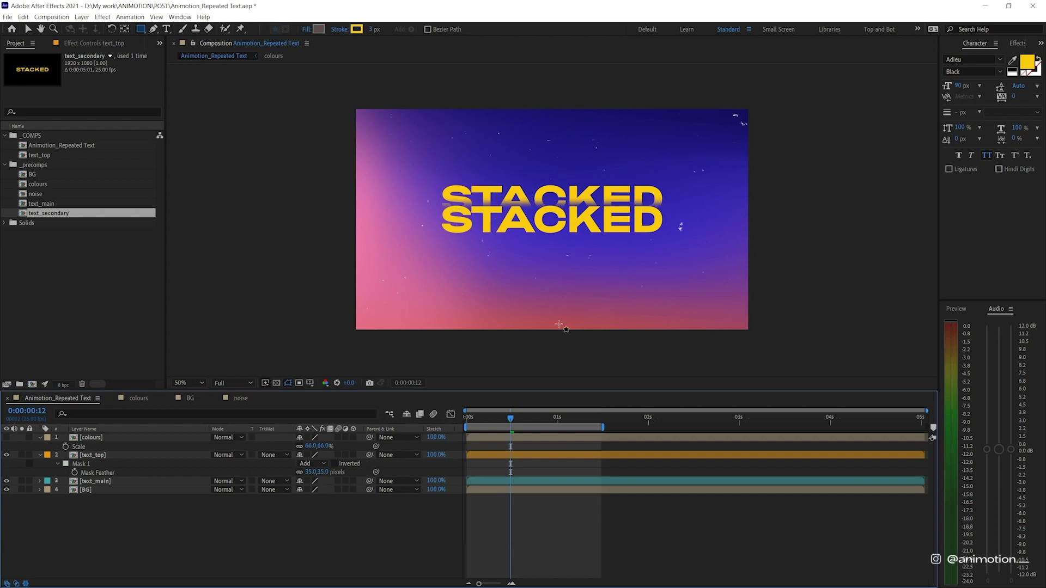
Duplicate the masked text_top three times, shifting each copy higher.
key("v")
left_click(100, 455)
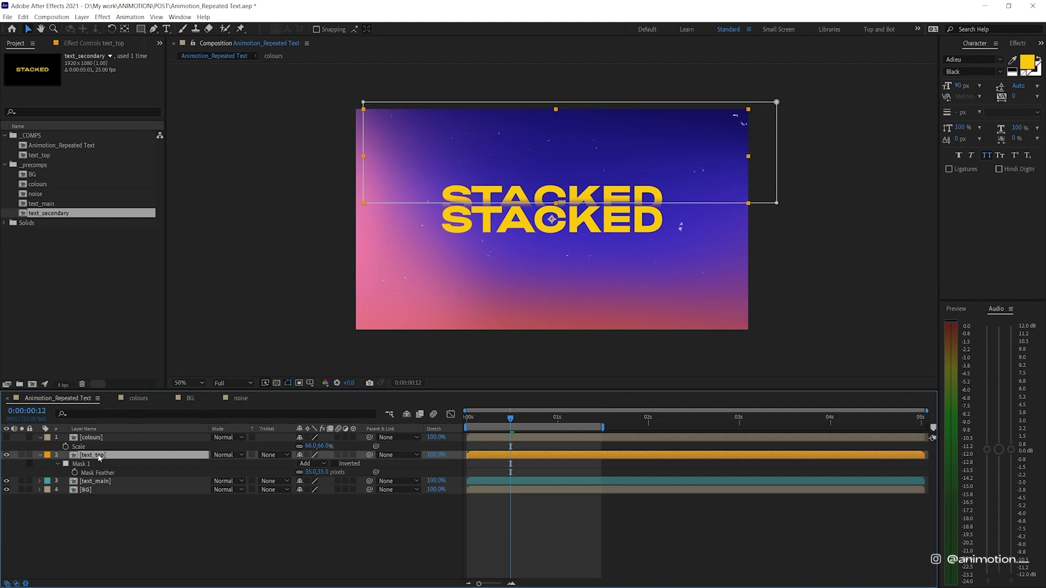
key("ctrl+d")
key("shift+Up")
key("shift+Up")
key("shift+Up")
key("shift+Up")
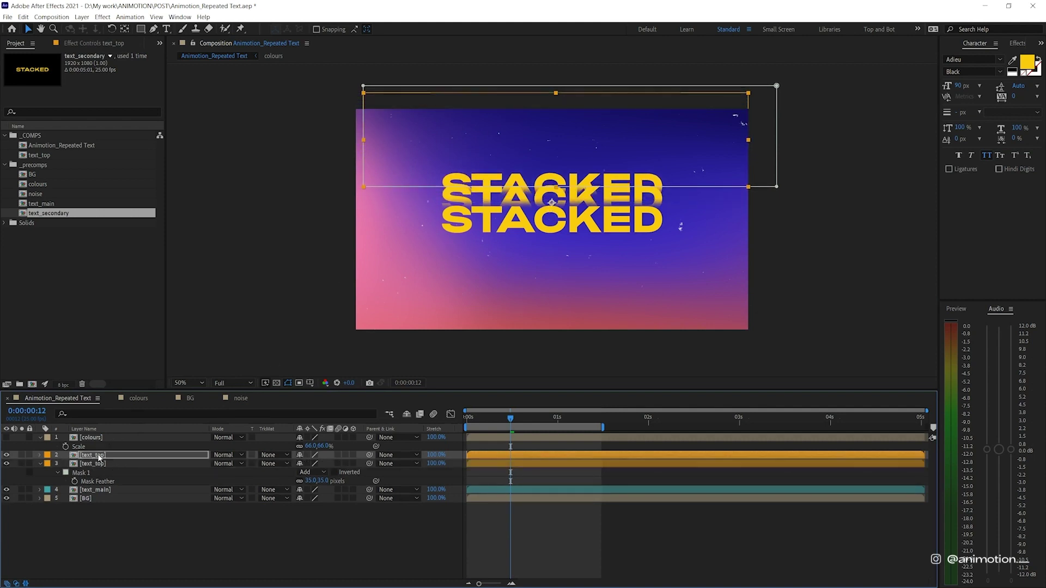
key("ctrl+d")
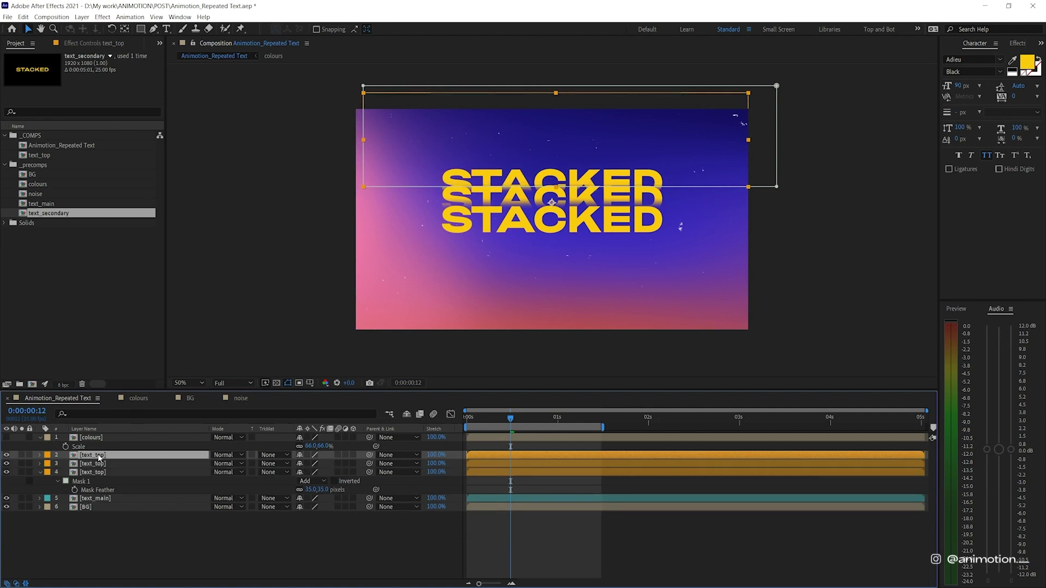
key("shift+Up")
key("shift+Up")
key("shift+Up")
key("ctrl+d")
key("shift+Up")
key("shift+Up")
key("shift+Up")
key("shift+Up")
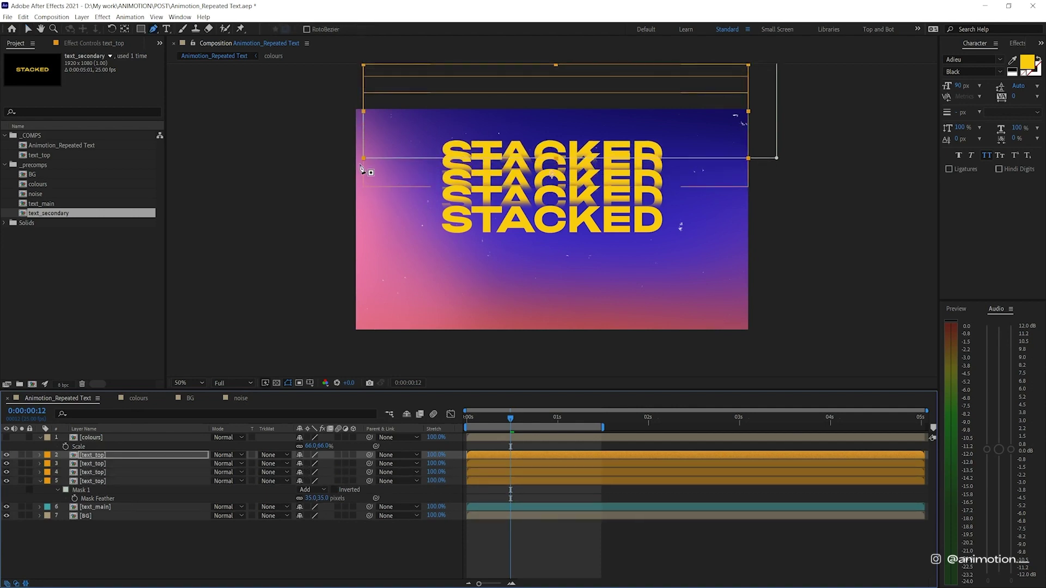
Raise the top copy's mask, add two more higher copies, and select the first copy.
left_click(381, 153)
key("shift+Up")
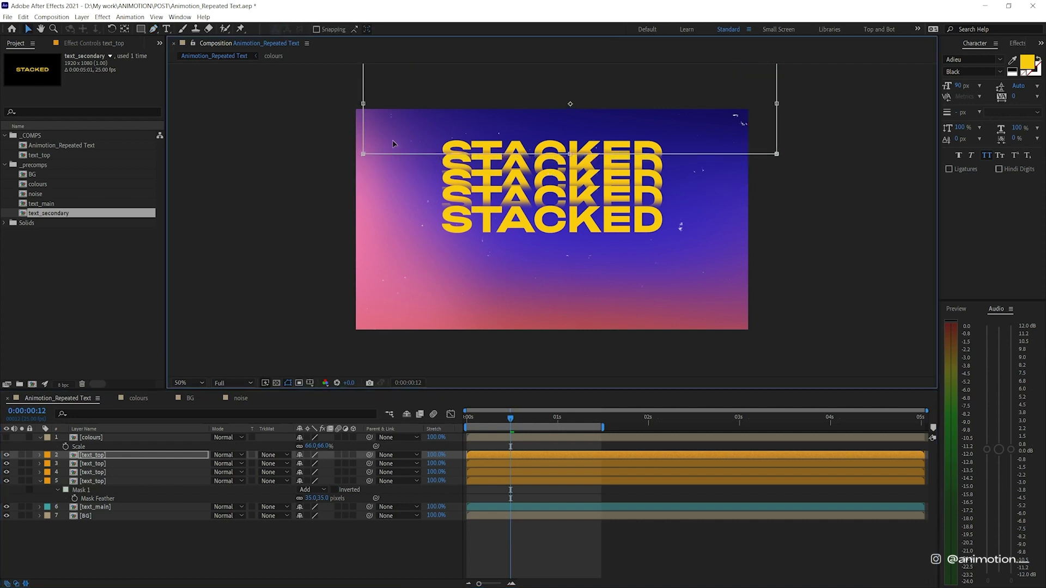
key("Up")
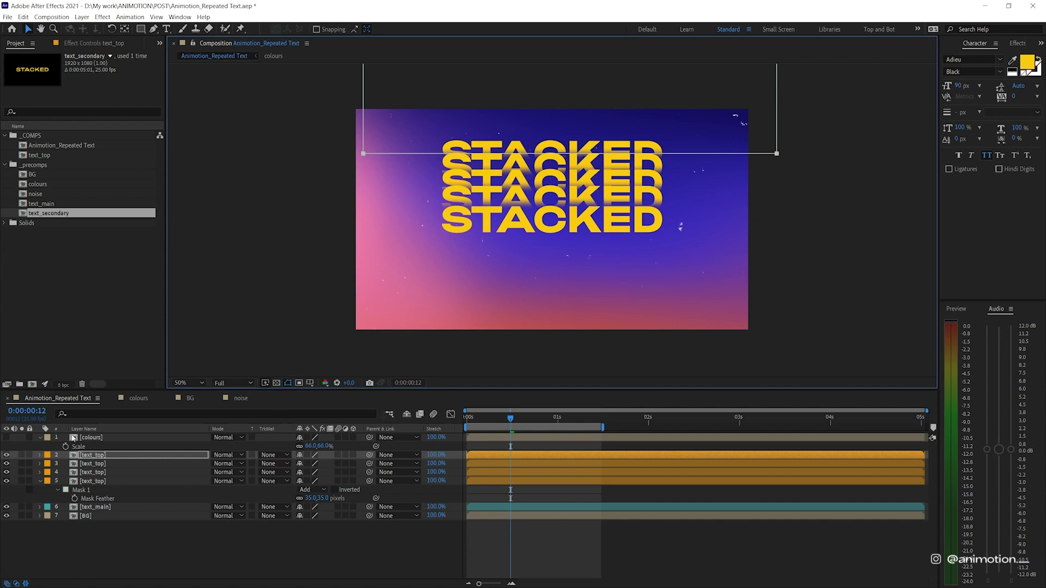
key("ctrl+d")
key("shift+Up")
key("shift+Up")
key("shift+Up")
key("shift+Up")
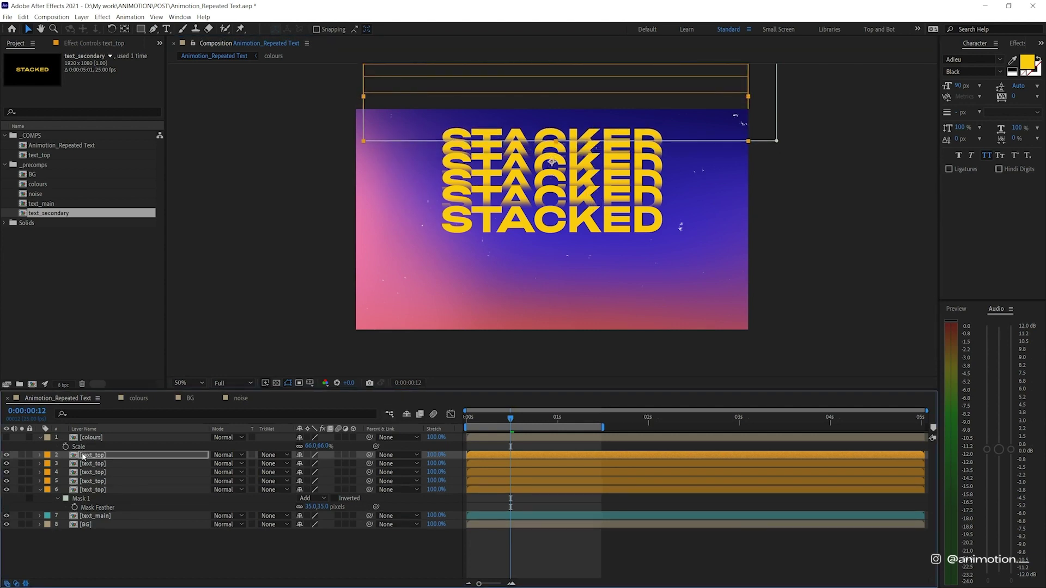
key("shift+Up")
key("ctrl+d")
key("shift+Up")
key("shift+Up")
key("shift+Up")
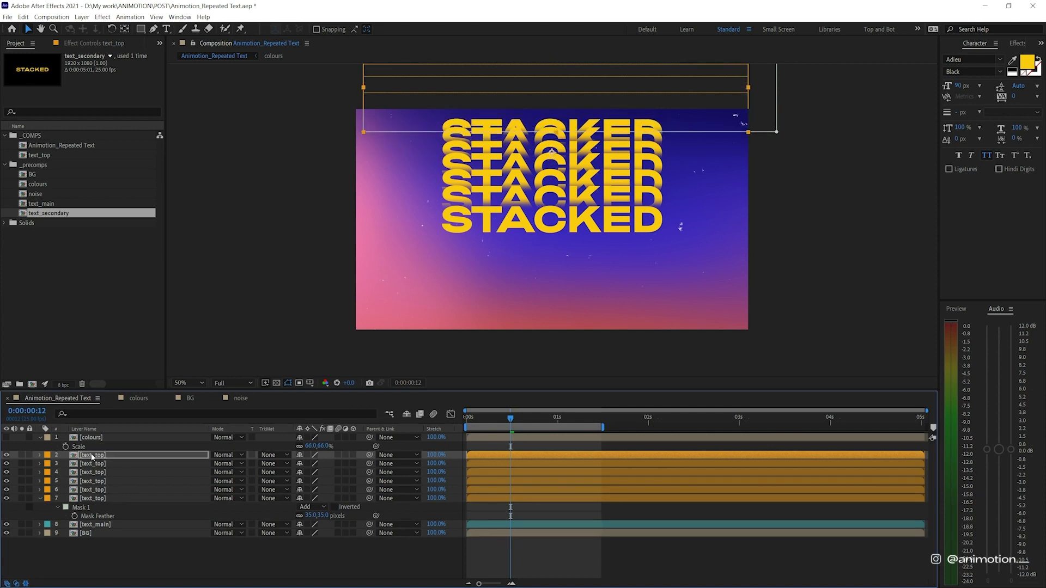
key("shift+Up")
key("ctrl+shift+a")
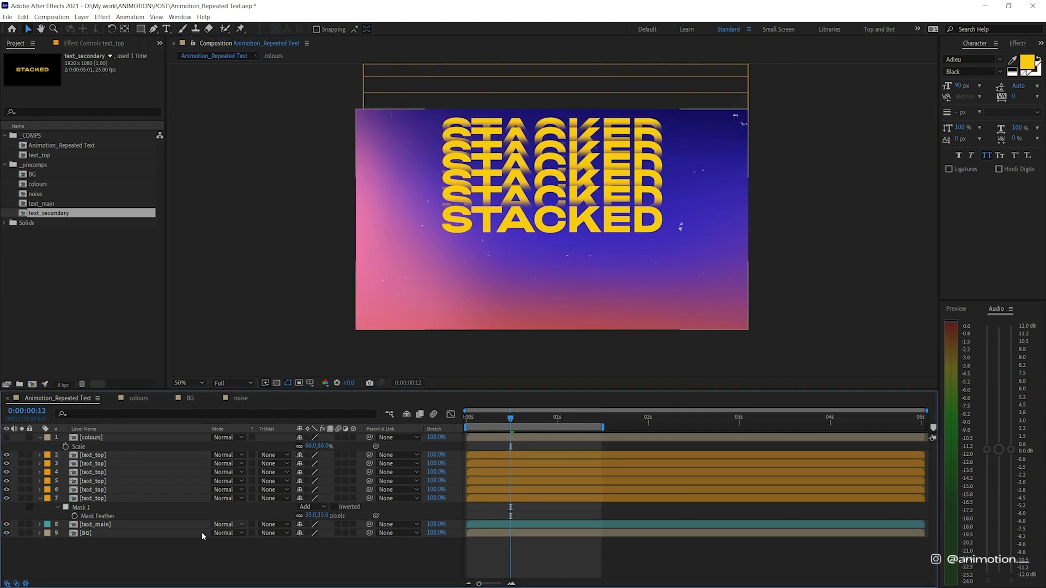
left_click(498, 455)
Select all six text_top copies, then delay them frame by frame, dropping the lowest each time.
left_click(474, 498, "shift")
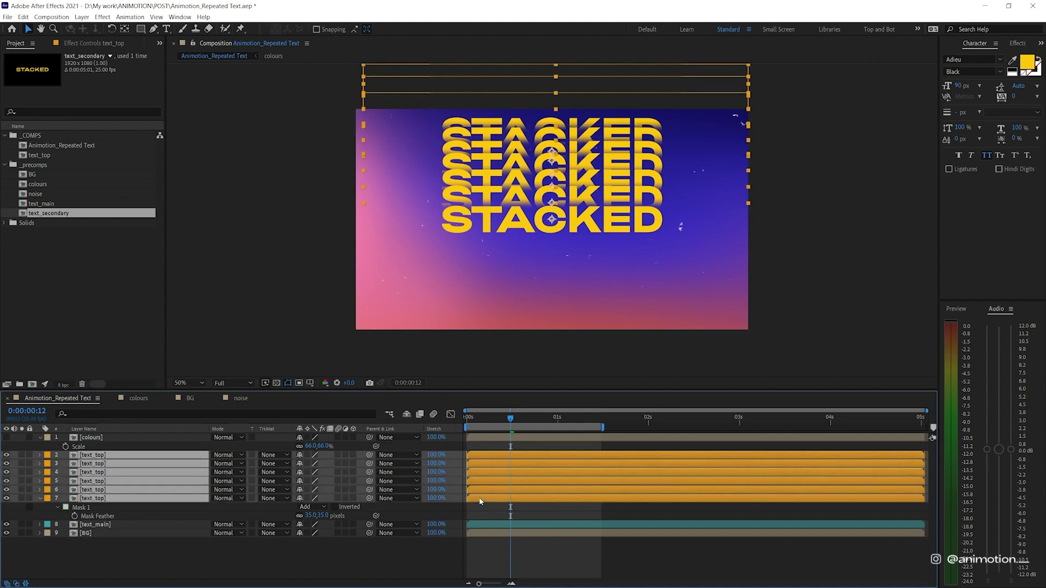
key("alt+Page_Down")
key("alt+Page_Down")
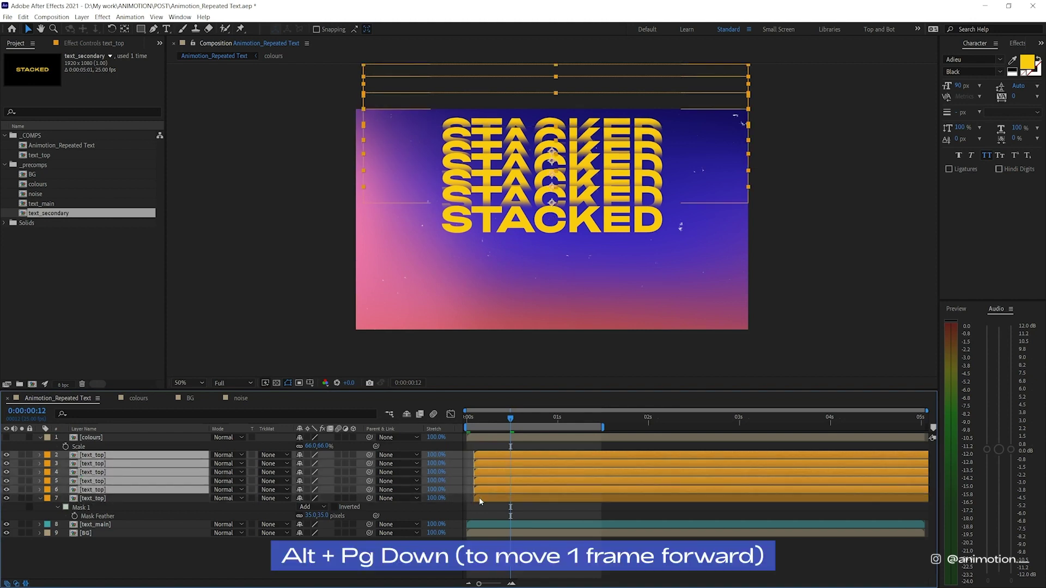
left_click(479, 497, "ctrl")
key("alt+Page_Down")
key("alt+Page_Down")
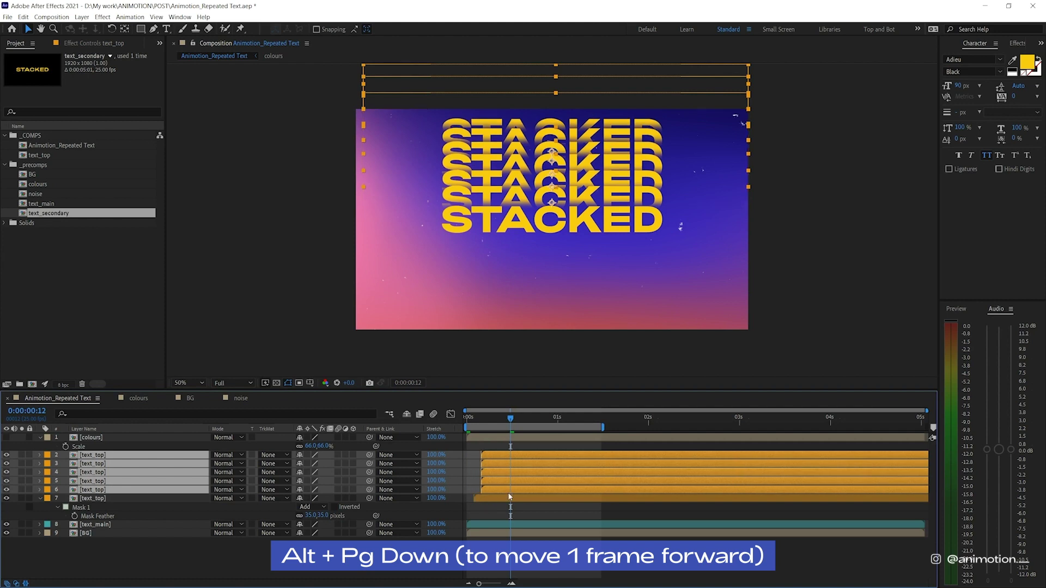
left_click(511, 490, "ctrl")
key("alt+Page_Down")
key("alt+Page_Down")
Finish the one-frame stagger up to the top copy and preview the cascade.
left_click(524, 480, "ctrl")
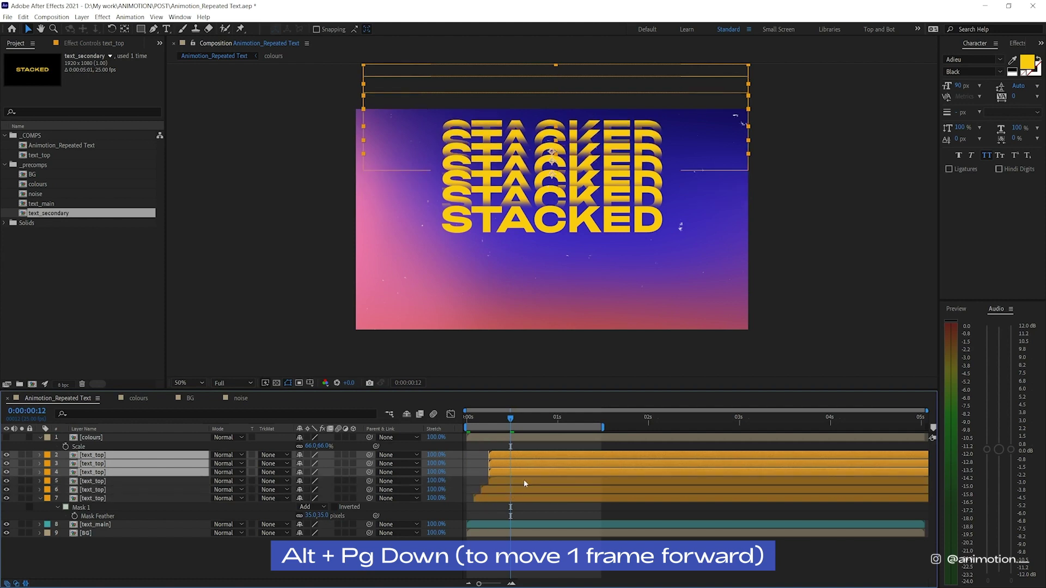
key("alt+Page_Down")
key("alt+Page_Down")
left_click(531, 471, "ctrl")
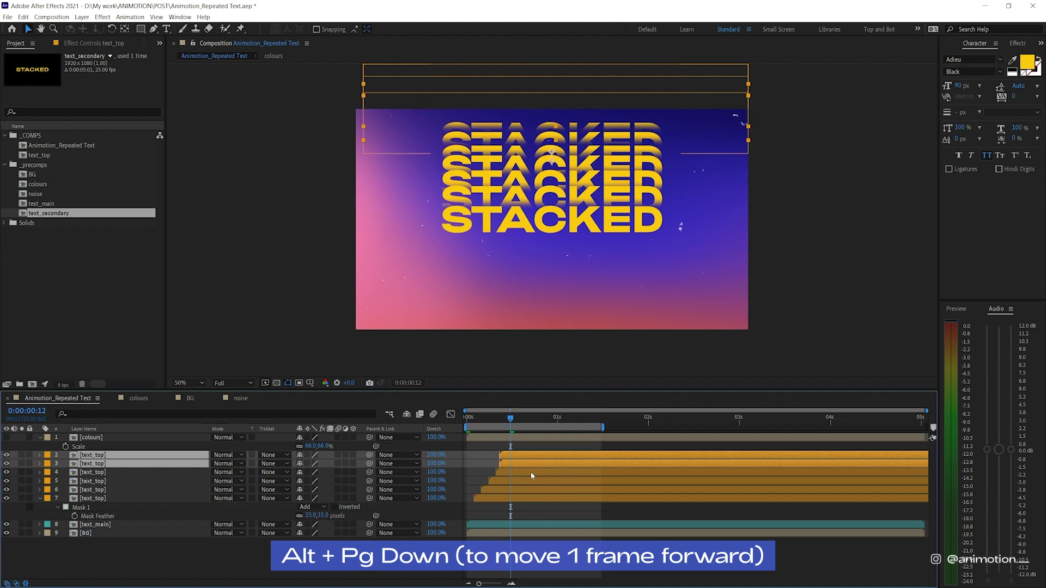
key("alt+Page_Down")
left_click(538, 460)
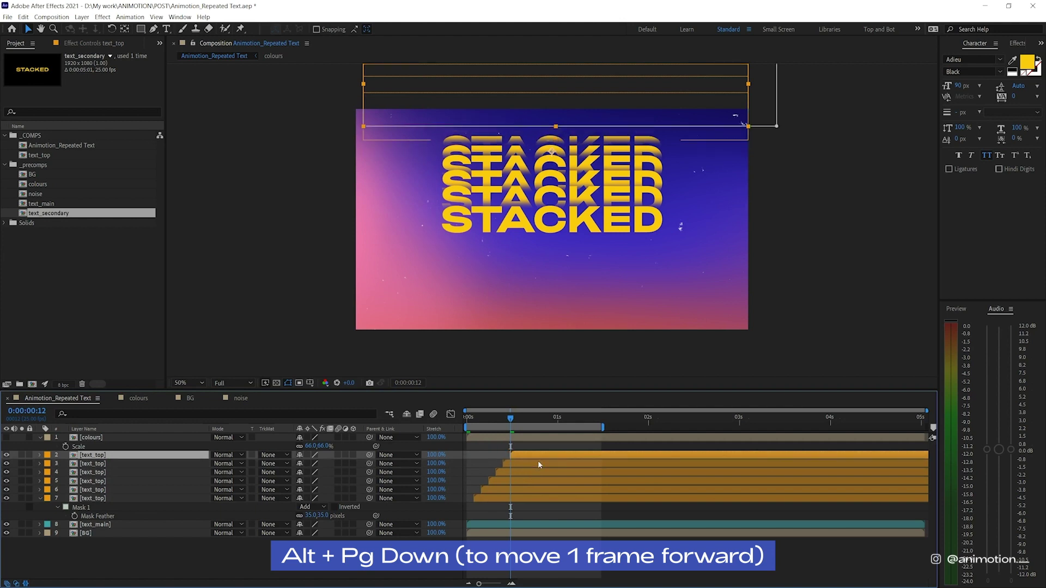
key("space")
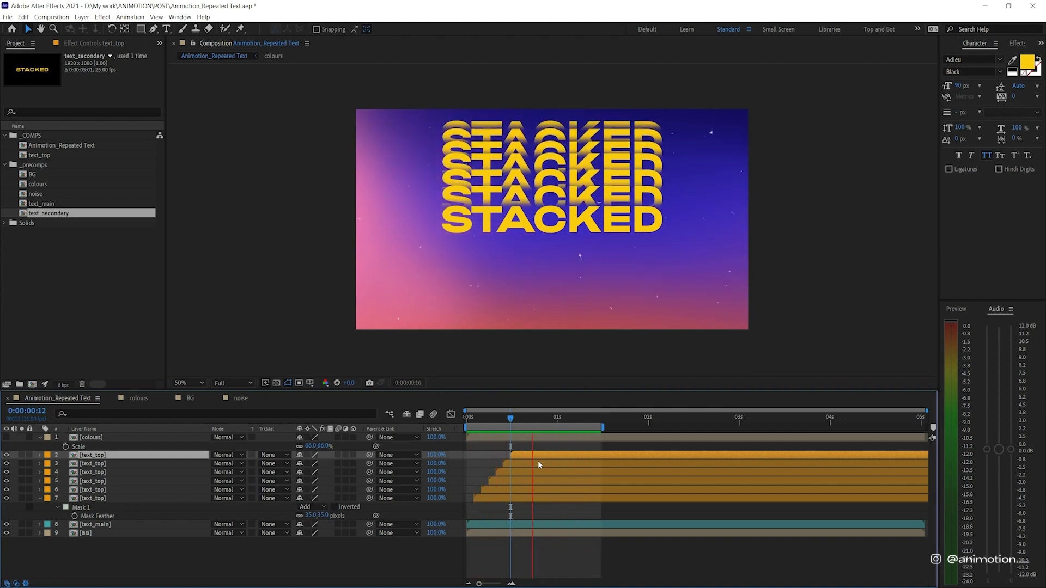
left_click(530, 455)
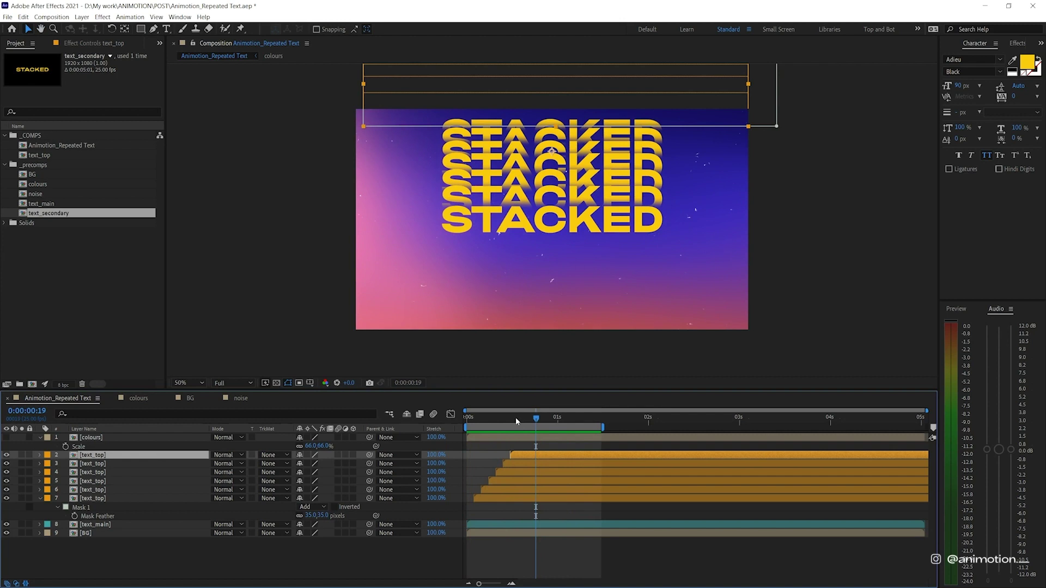
Open text_top, then text_secondary, and create outline shapes from the STACKED text.
double_click(100, 456)
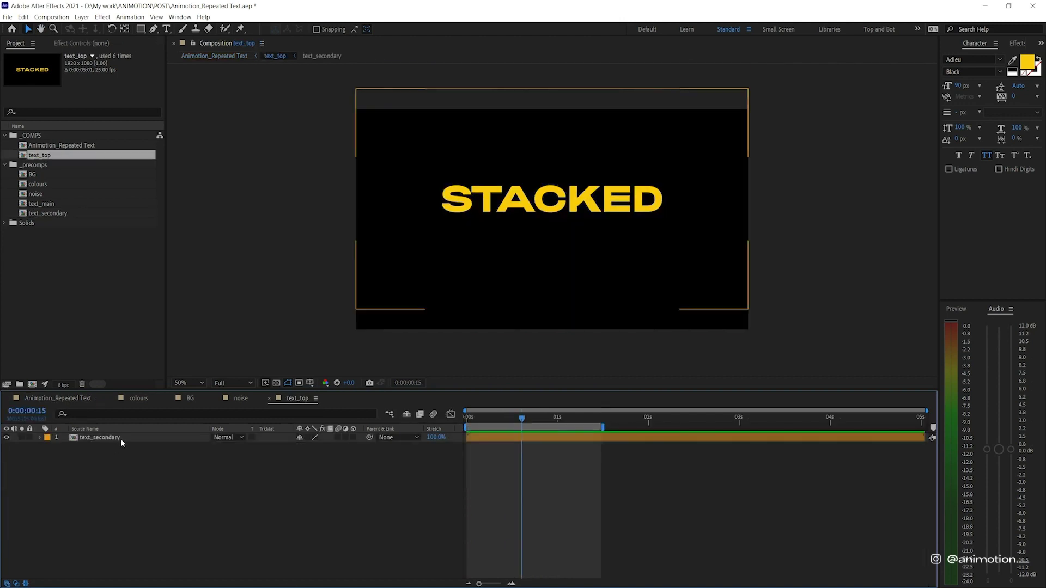
double_click(117, 439)
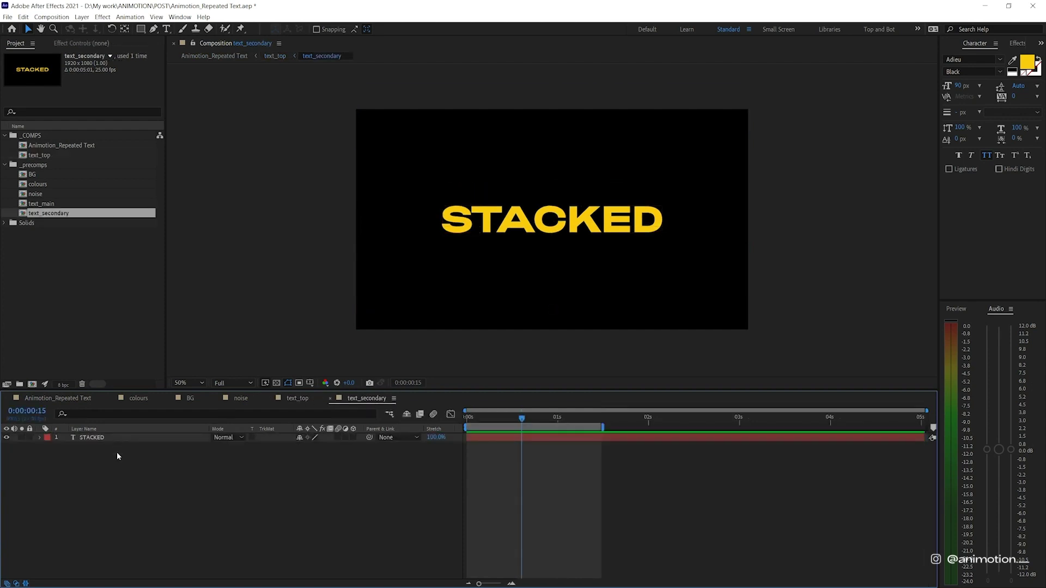
left_click(96, 439)
left_click(105, 439)
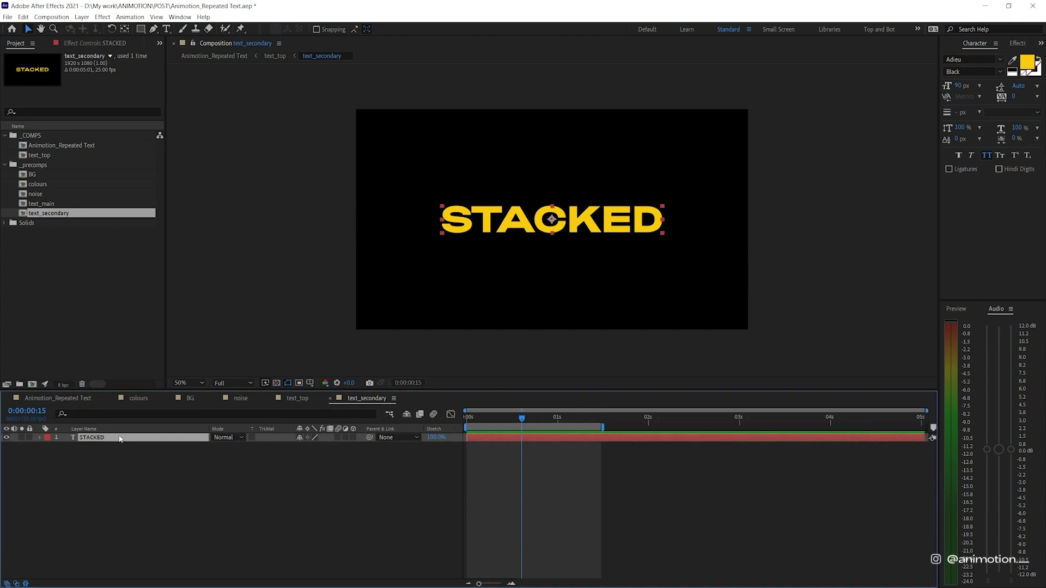
right_click(120, 439)
mouse_move(172, 365)
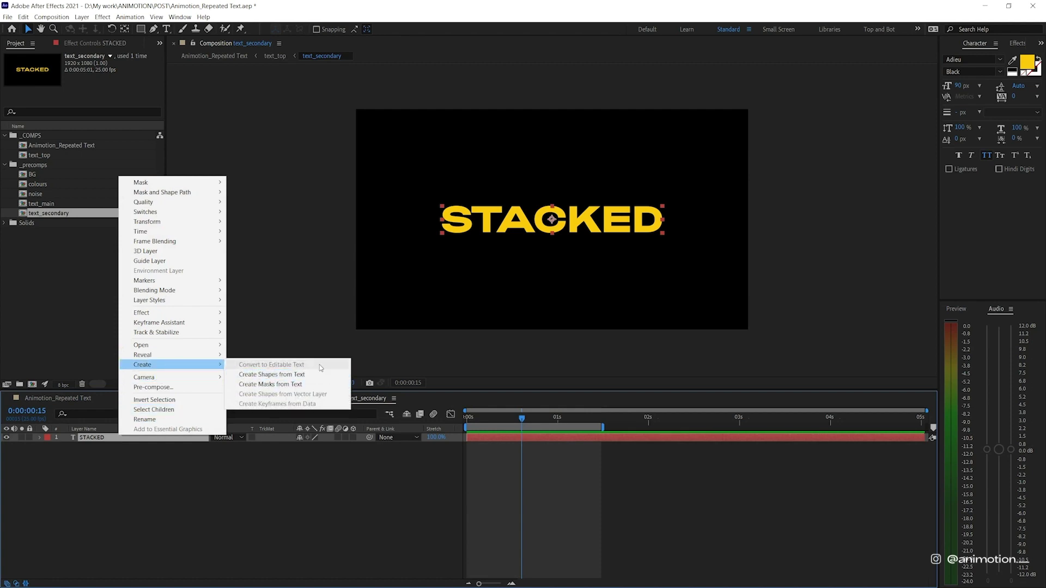
left_click(315, 374)
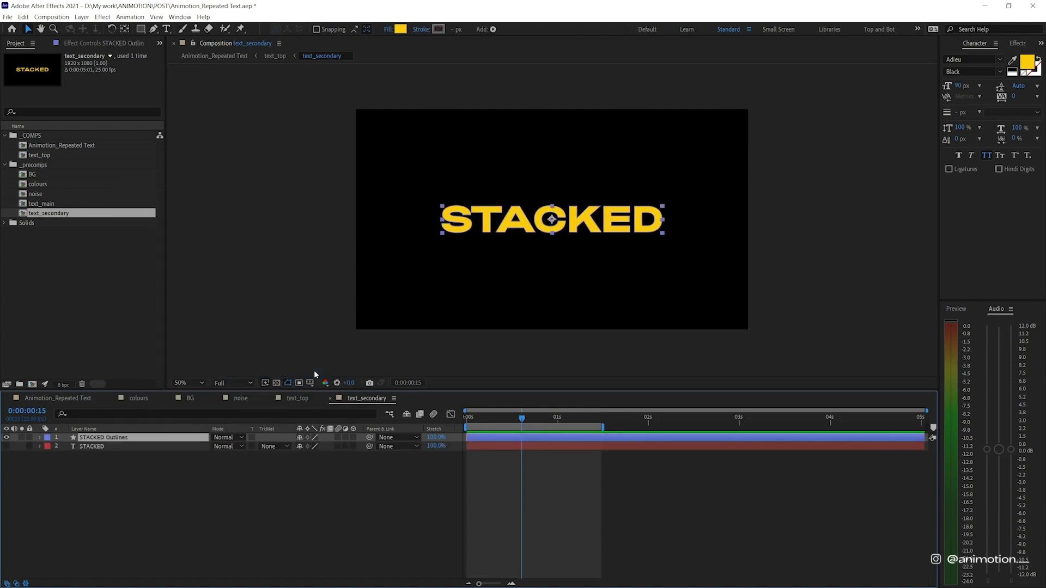
Give the STACKED outlines a stroke in the text's sampled yellow.
left_click(438, 28)
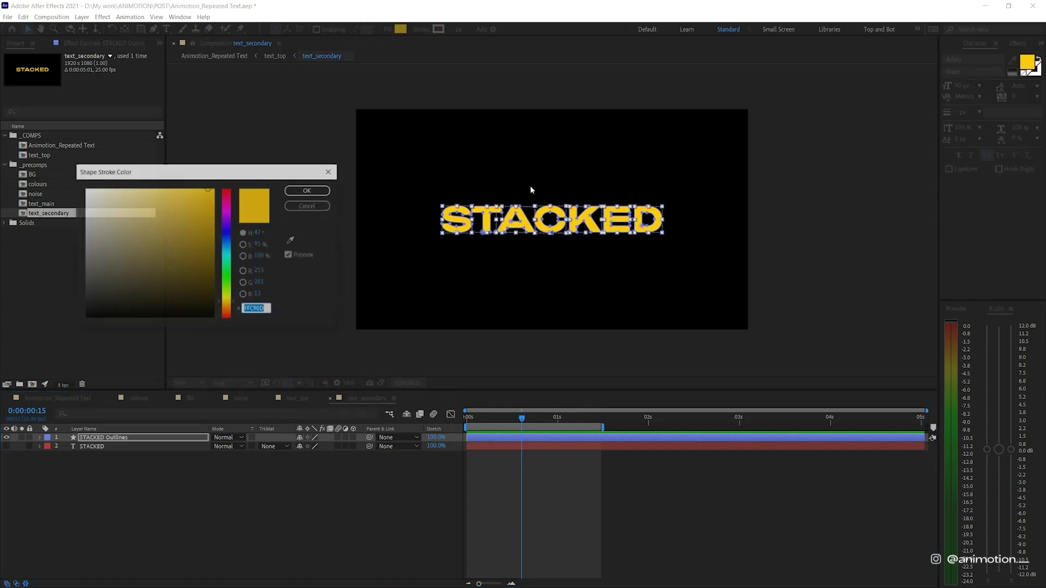
left_click(290, 239)
left_click(478, 216)
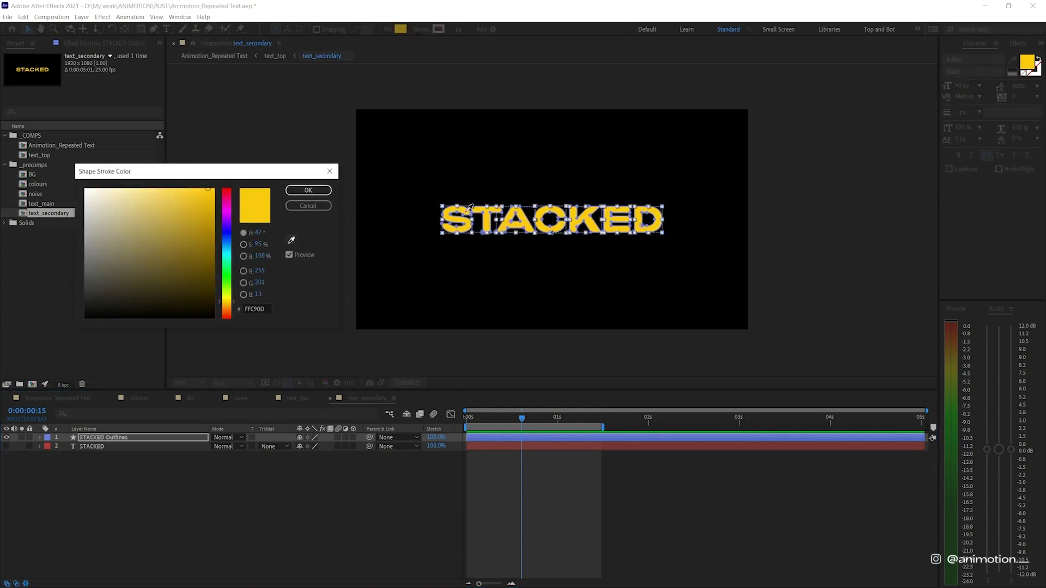
left_click(314, 190)
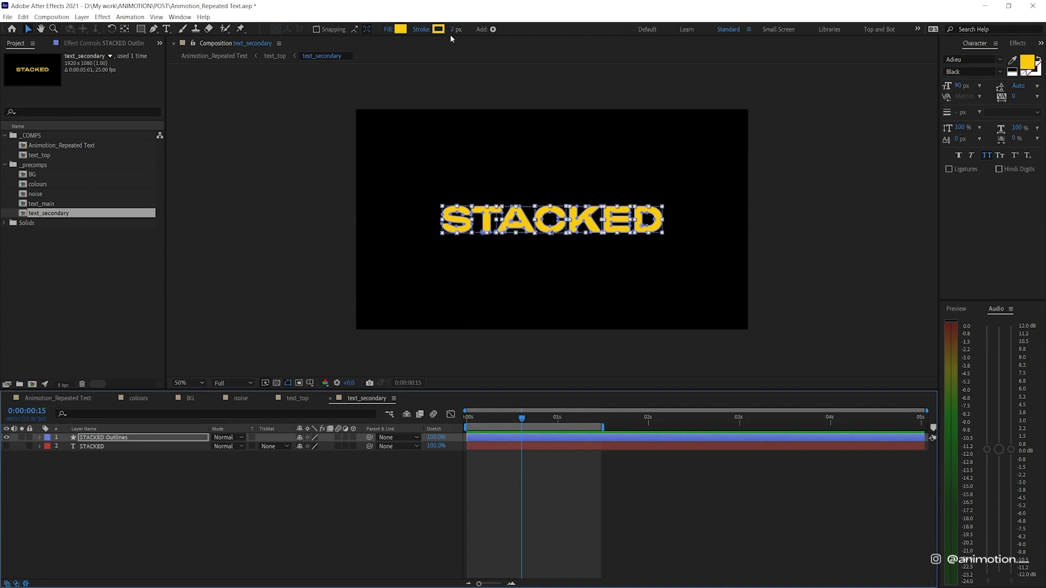
Set the letter outlines' fill to None so they become hollow.
left_click(388, 31)
left_click(388, 31)
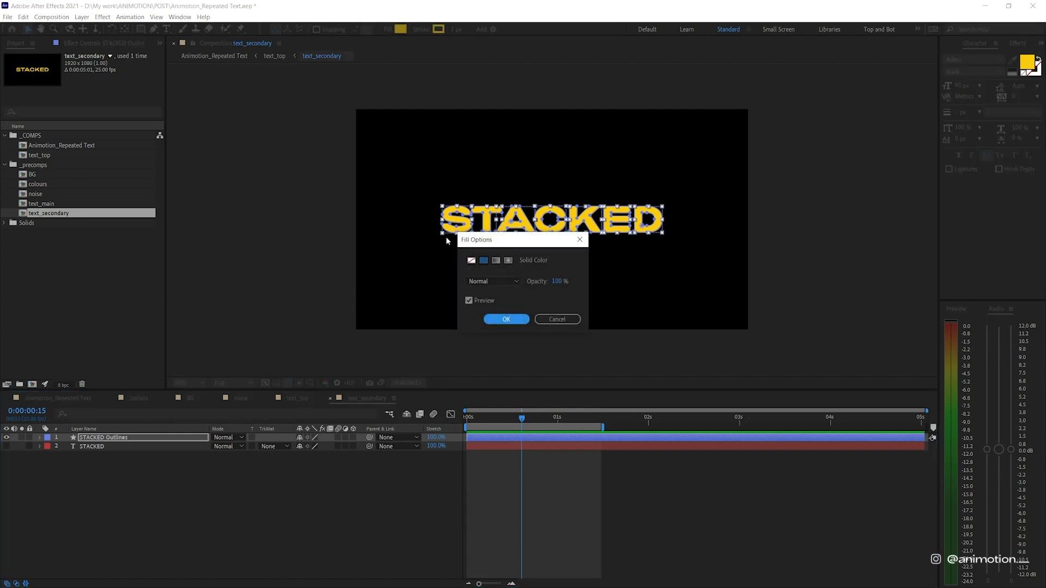
left_click(471, 261)
left_click(507, 319)
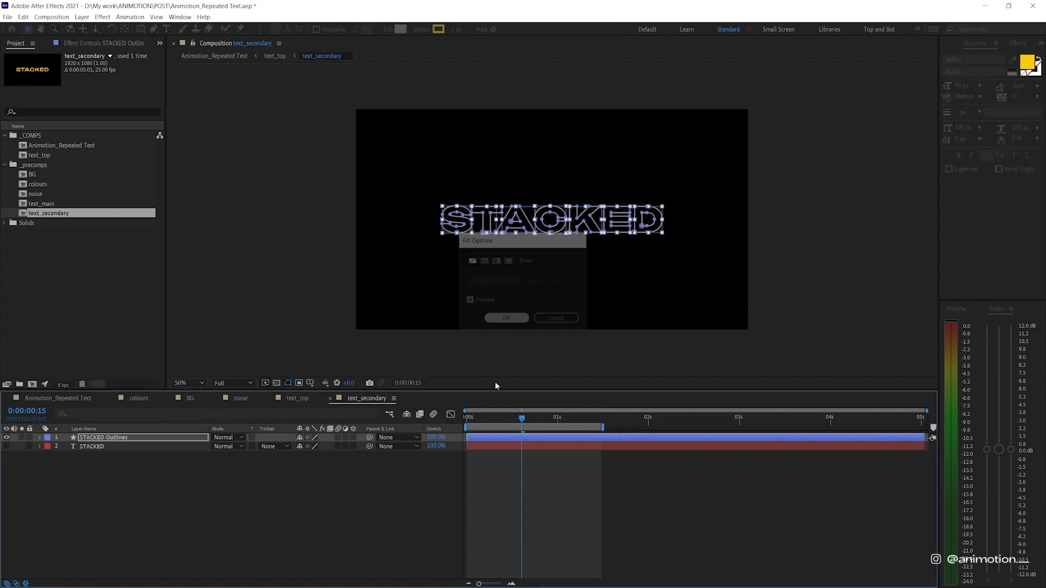
left_click(503, 523)
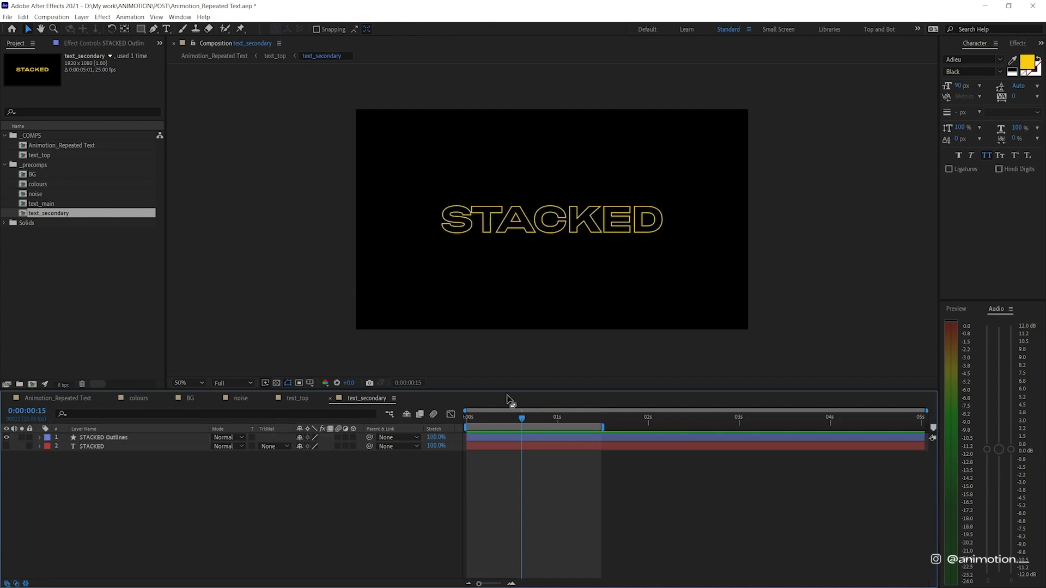
In Animotion_Repeated Text, scrub ahead, nudge the bottom masked copy lower, and deselect everything.
left_click(40, 398)
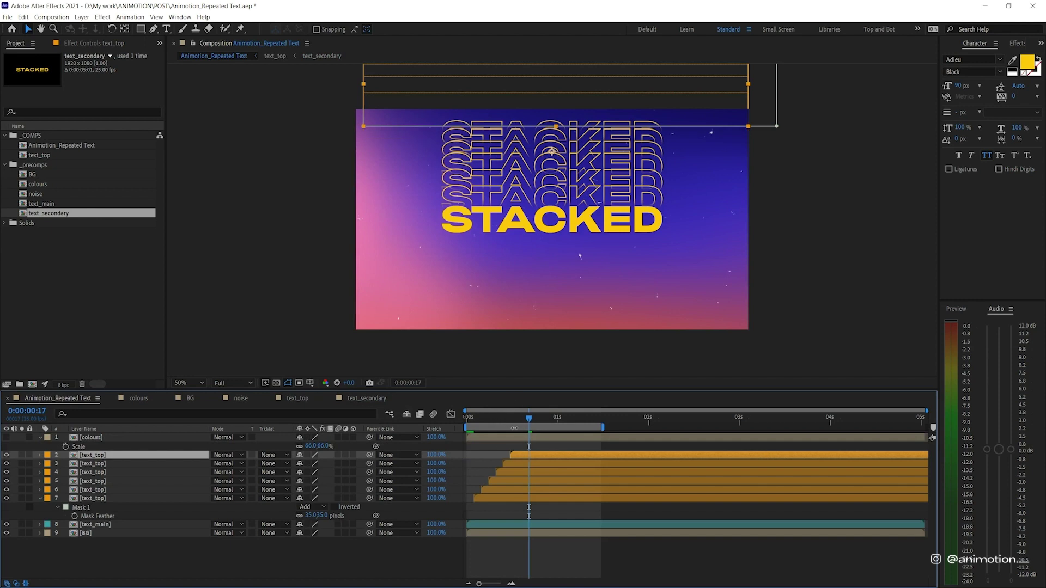
left_click_drag(515, 417, 546, 402)
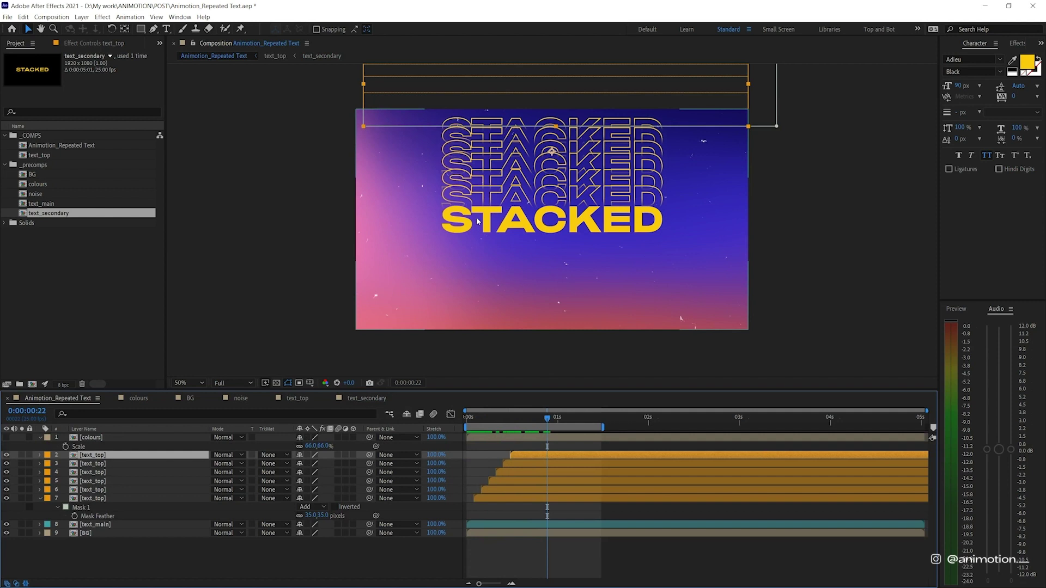
left_click(515, 498)
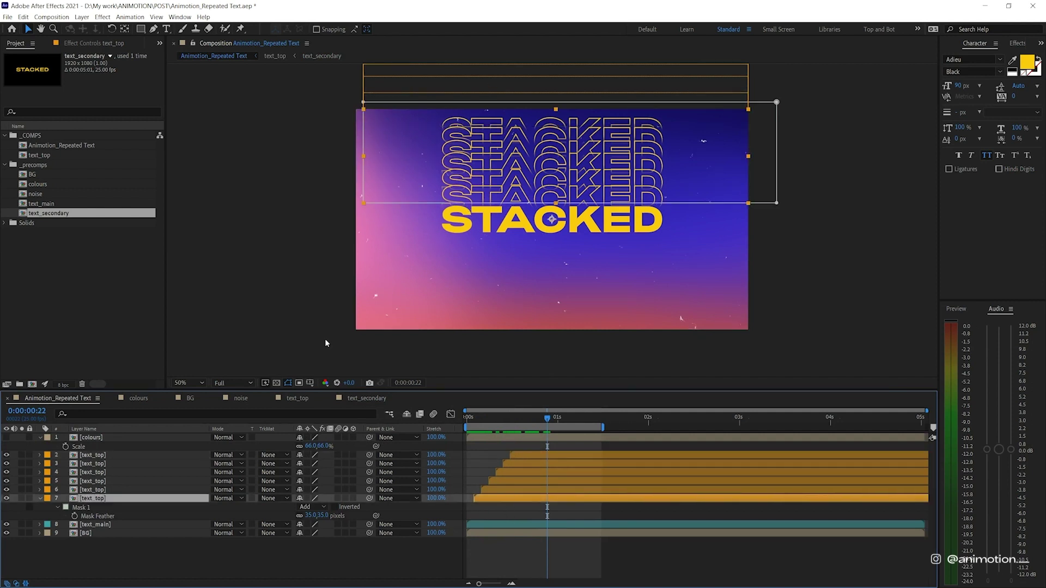
left_click(366, 202)
left_click_drag(365, 202, 365, 205)
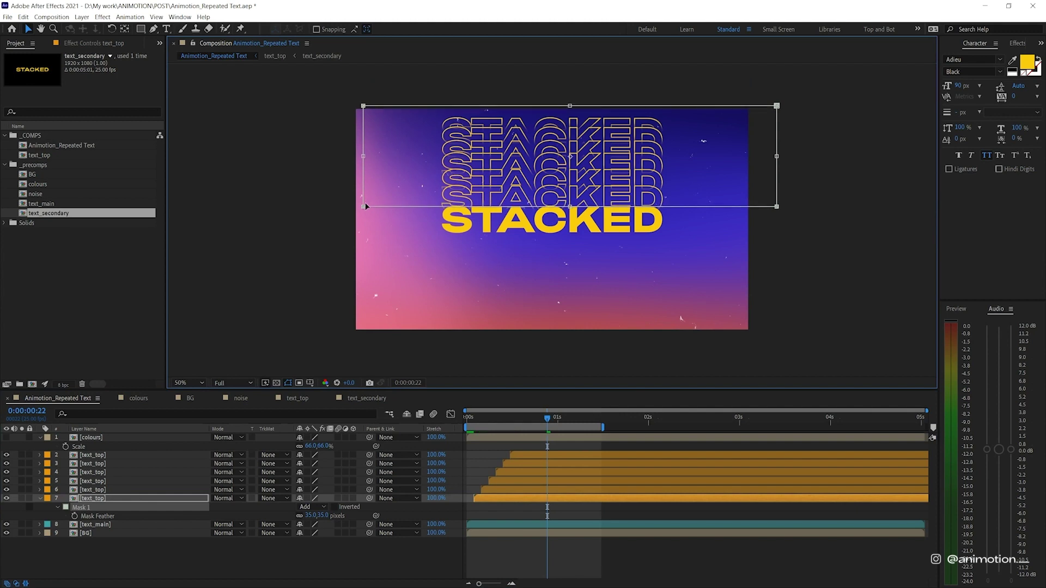
left_click(536, 558)
left_click(554, 456)
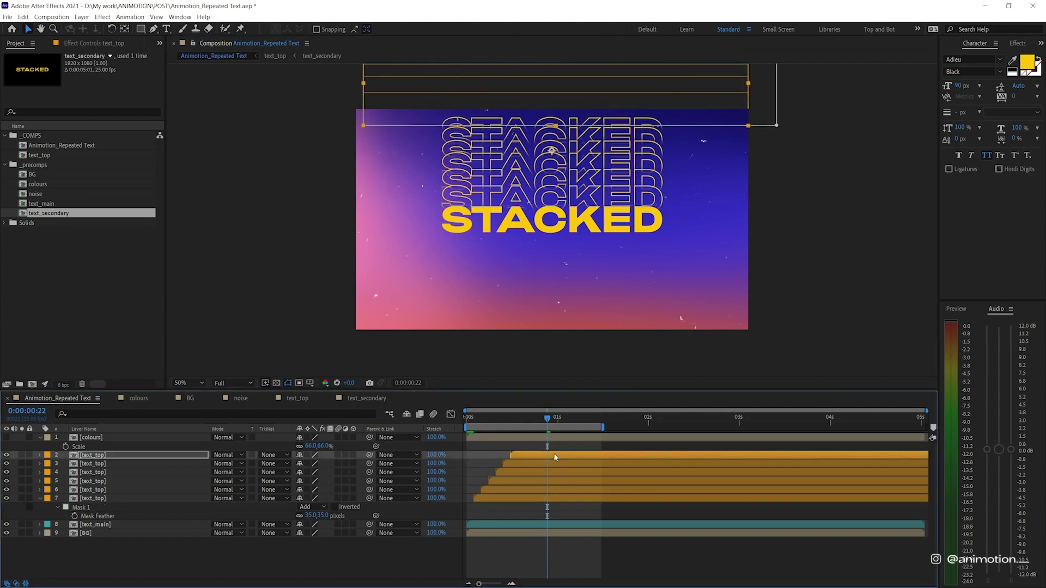
left_click(594, 550)
left_click(381, 556)
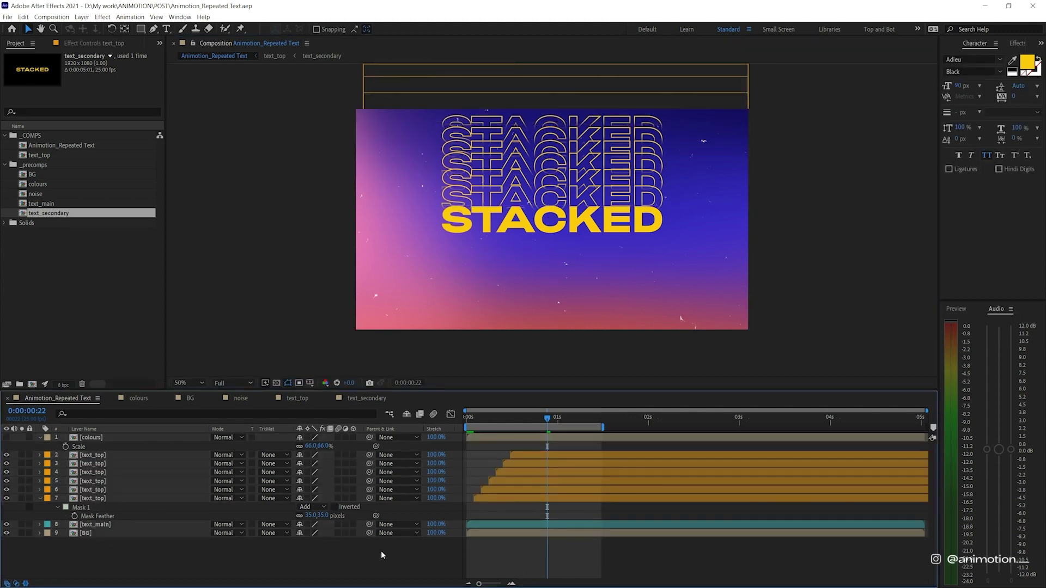
Move text_top into the _precomps folder and duplicate it as text_bottom.
left_click_drag(39, 155, 60, 219)
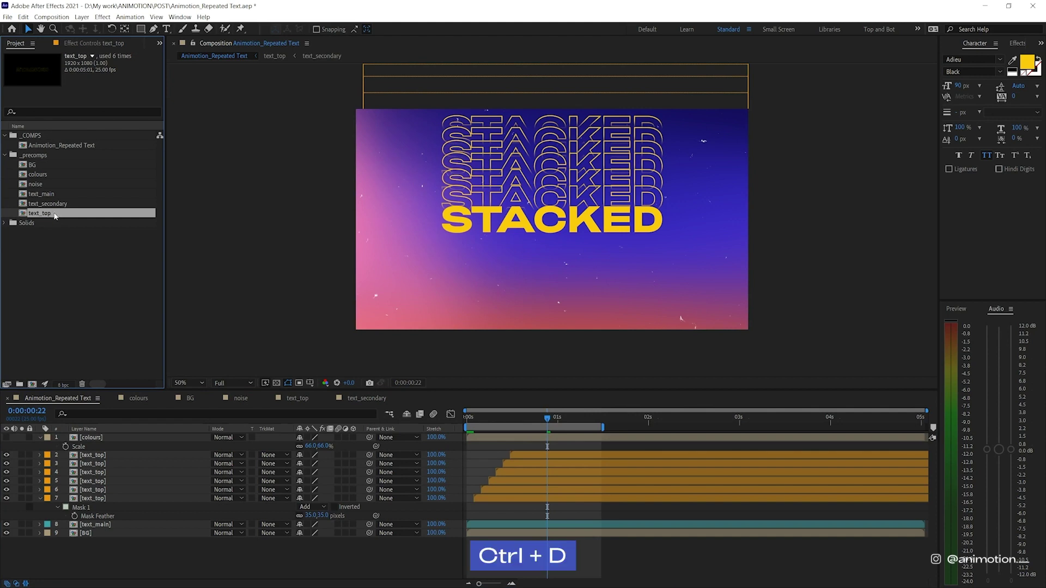
key("ctrl+d")
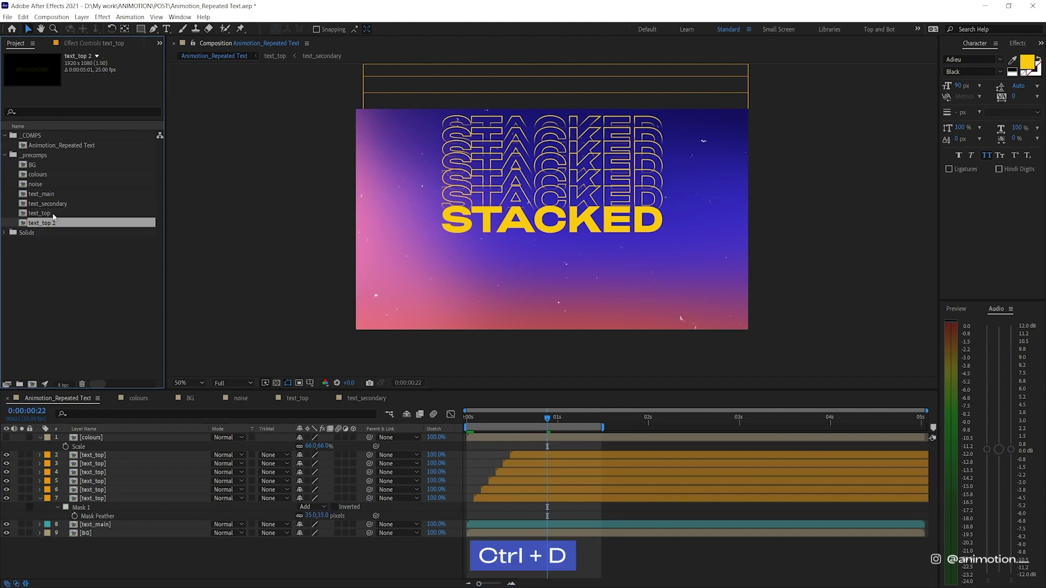
key("Return")
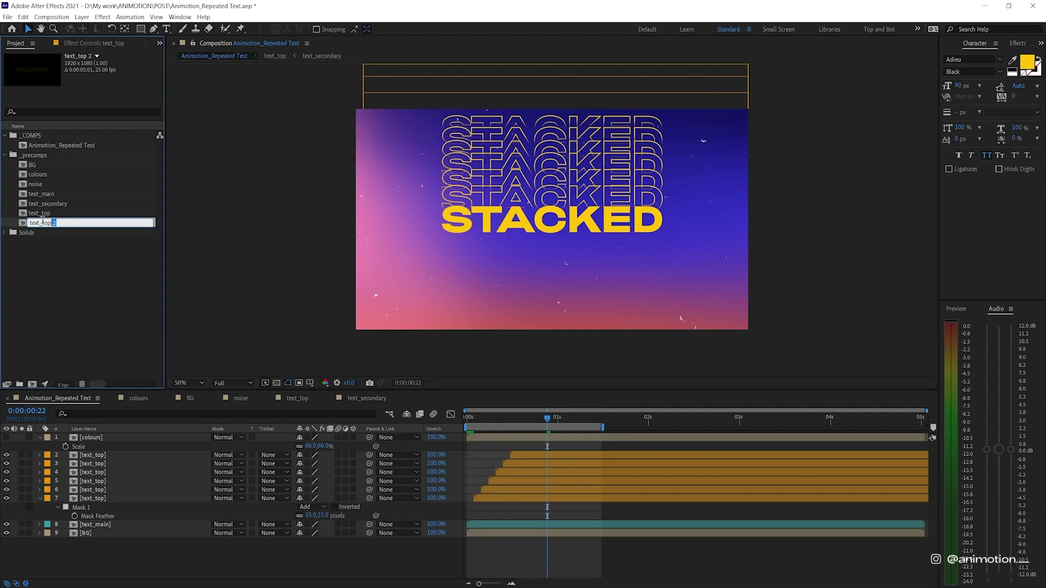
type("bottom")
key("Return")
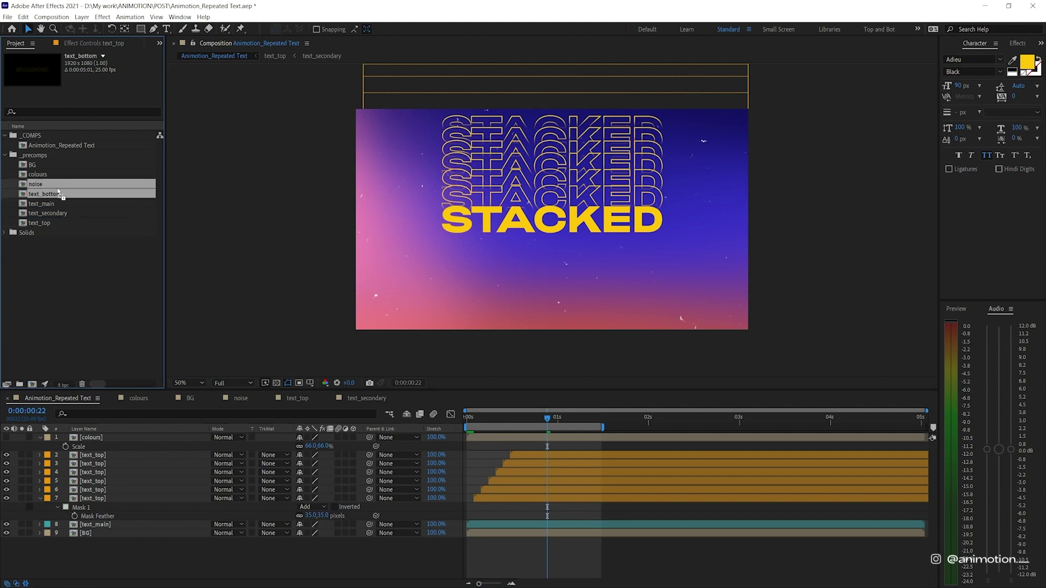
Add text_bottom to the main composition and give it a blue label.
mouse_move(53, 197)
left_mouse_down()
mouse_move(139, 496)
mouse_move(49, 536)
left_mouse_up()
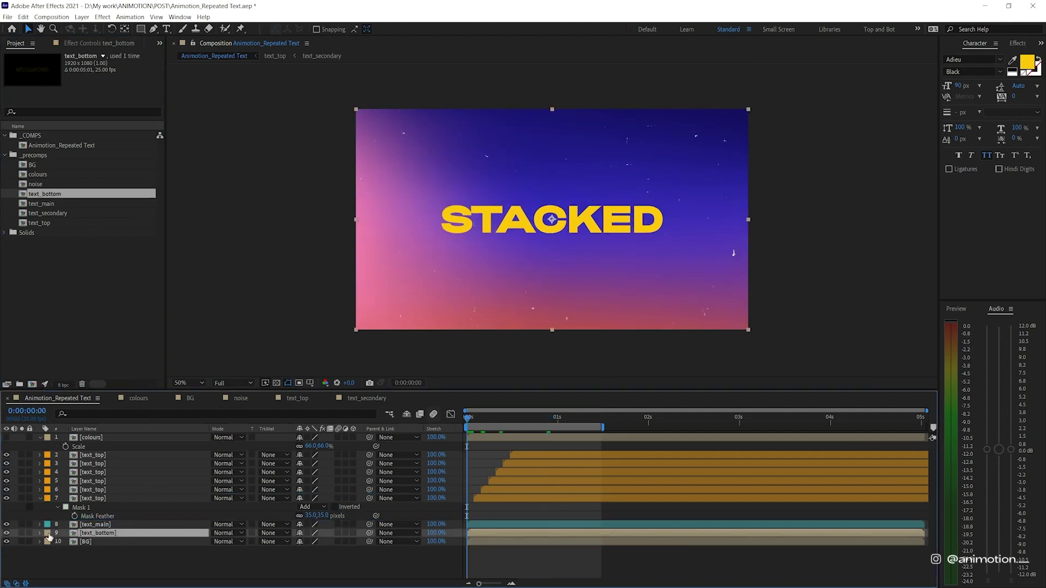
left_click(48, 534)
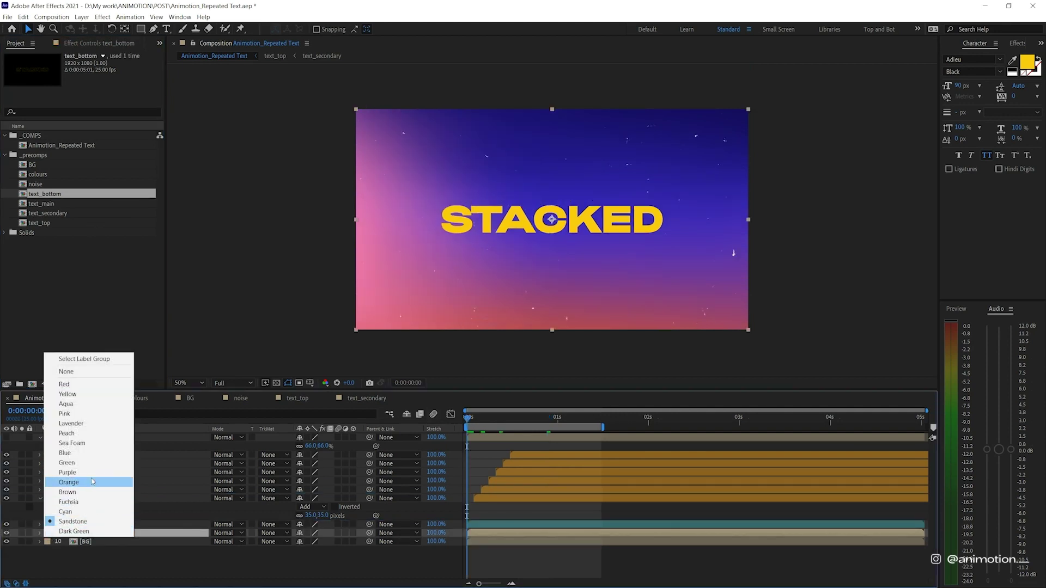
left_click(69, 463)
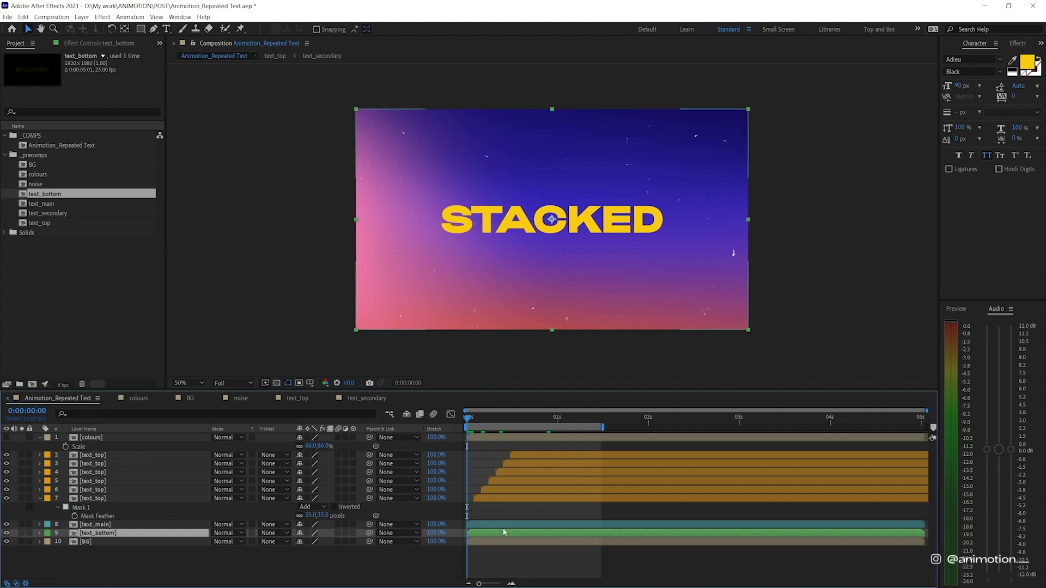
left_click(48, 533)
left_click(80, 455)
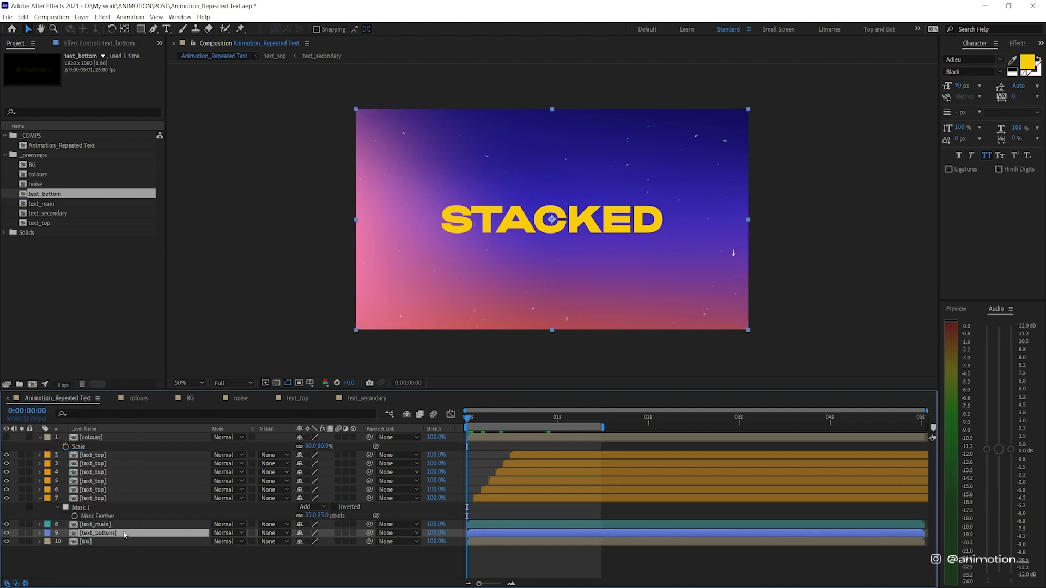
Open the text_bottom precomp and show the text_secondary layer's Position keyframes.
double_click(123, 533)
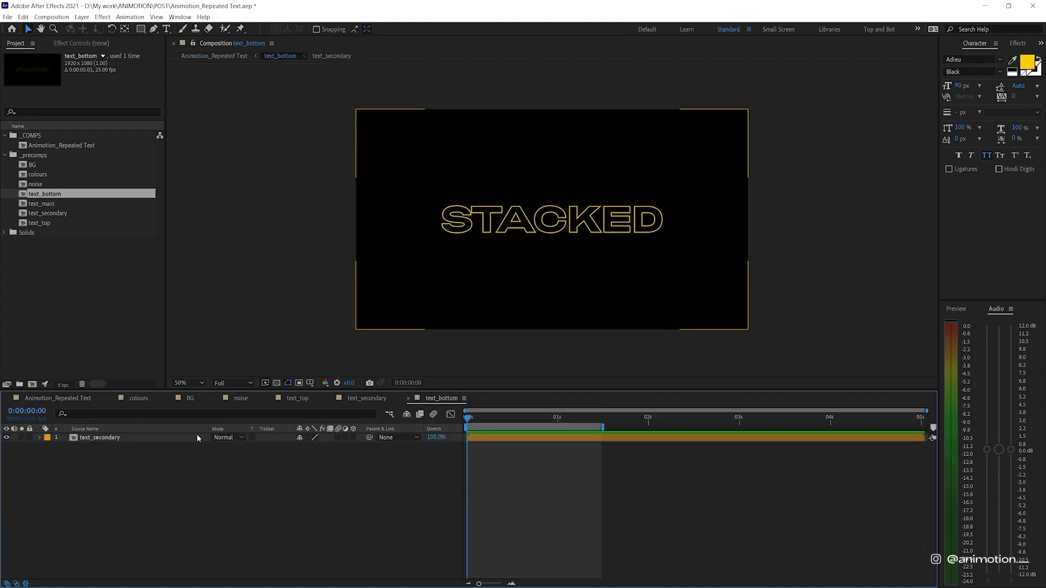
left_click(153, 437)
key("p")
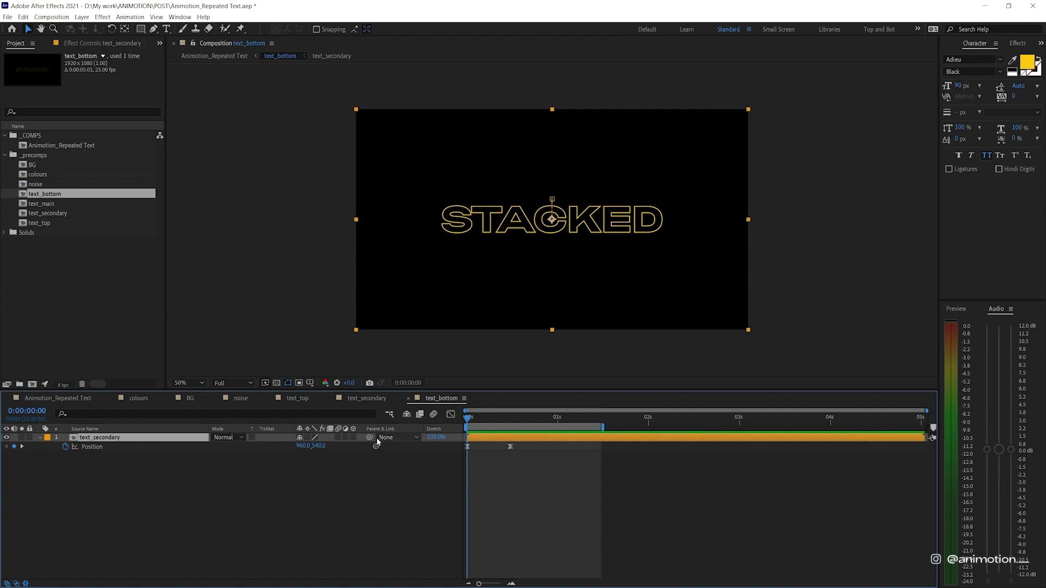
left_click_drag(483, 463, 451, 444)
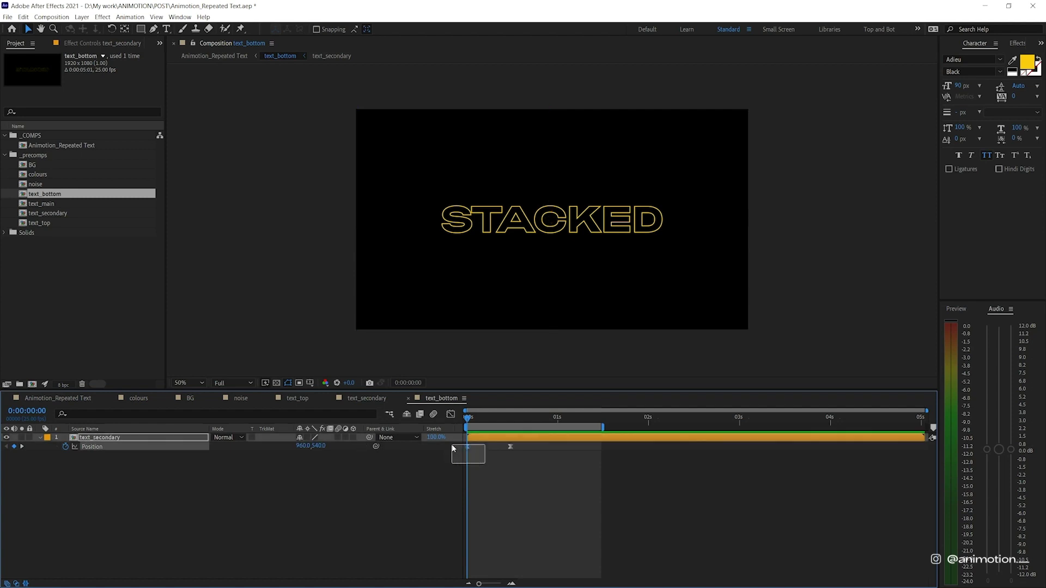
left_click(492, 486)
key("k")
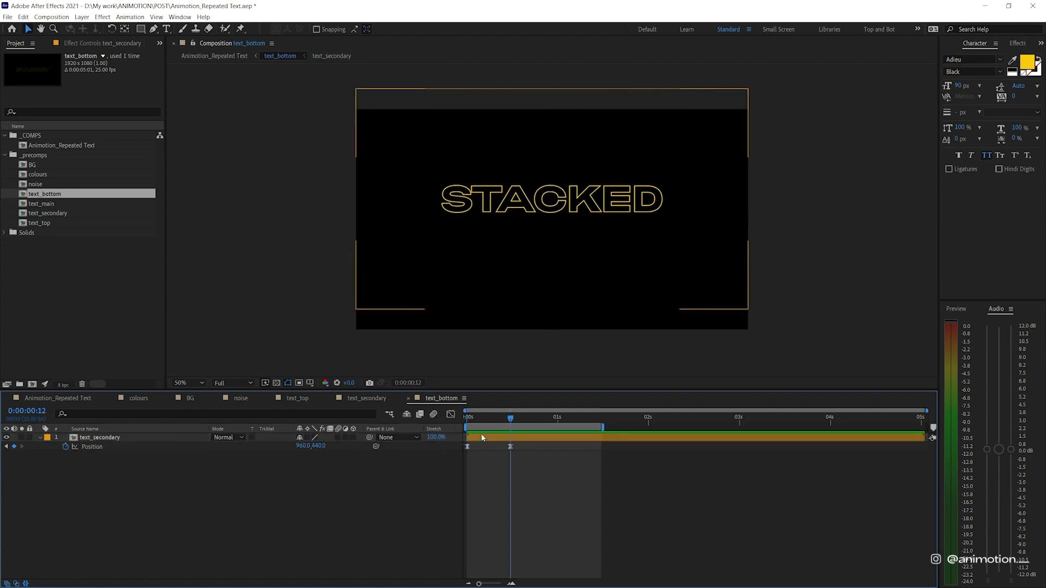
Copy the frame-0 Position keyframe to frame 12 and move it down to 960,640.
left_click(466, 447)
key("ctrl+c")
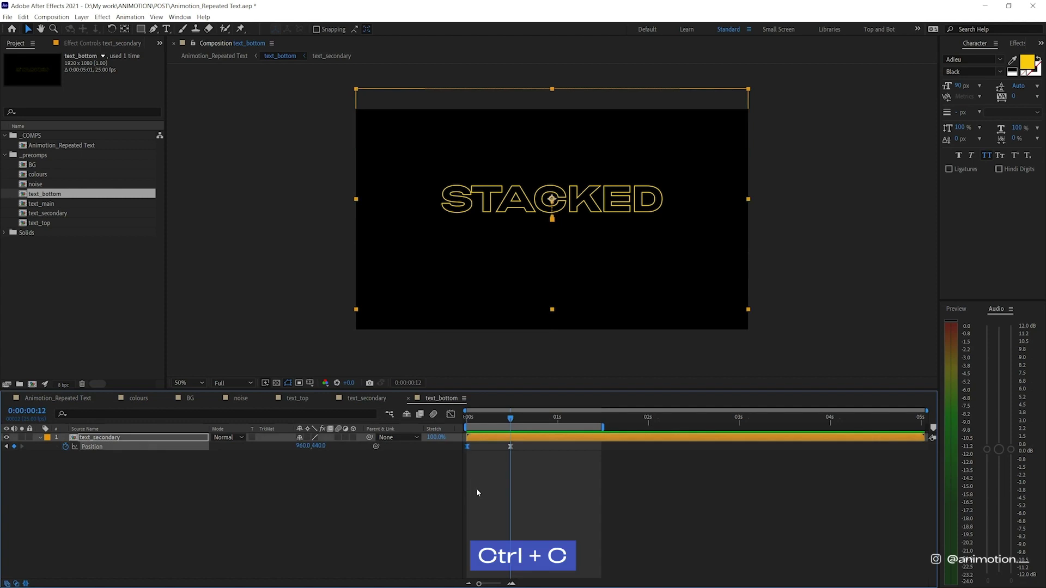
key("ctrl+v")
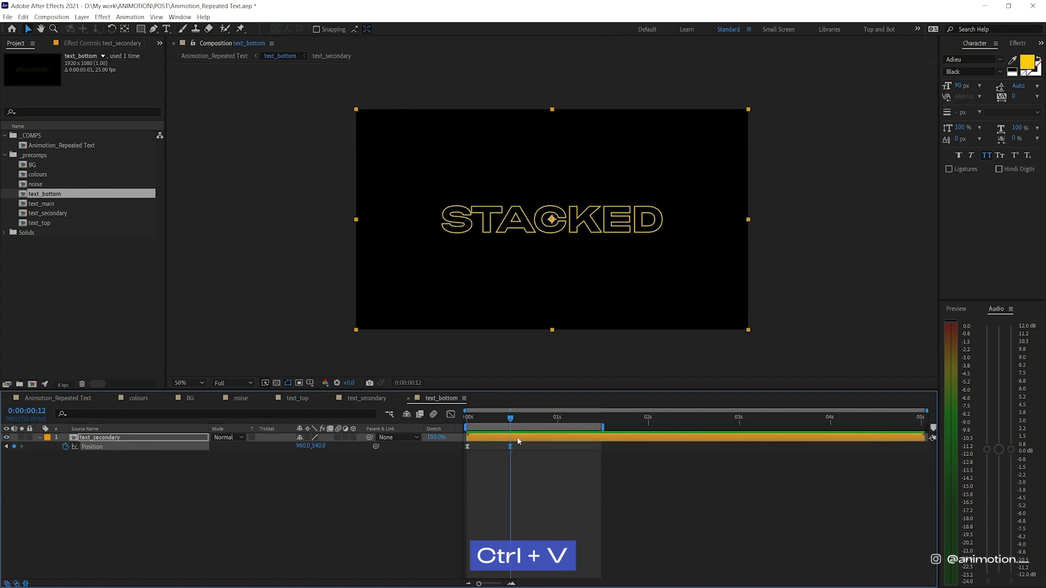
key("shift+Down")
key("shift+Down")
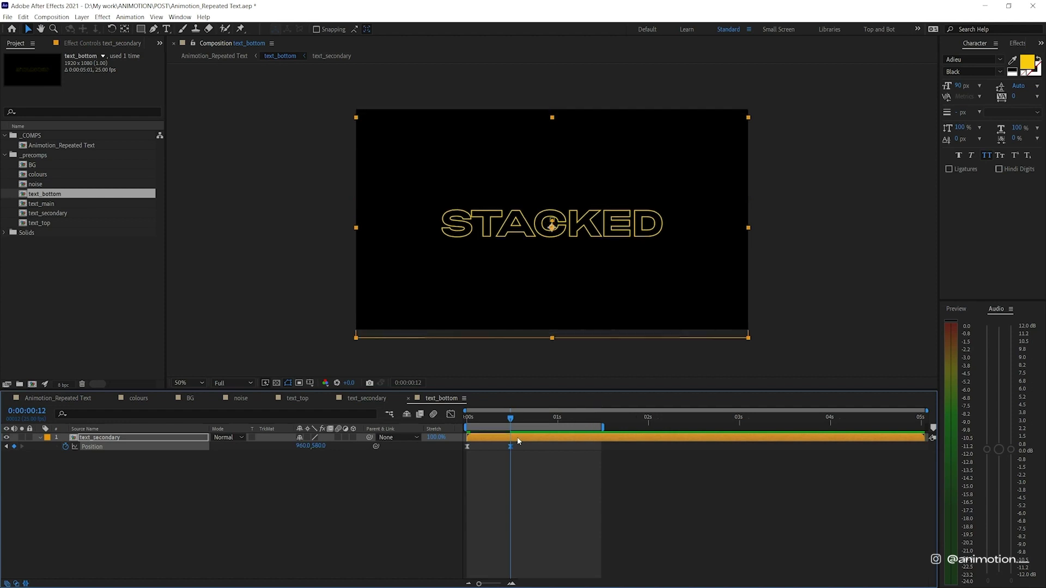
key("shift+Down")
key("shift+Down")
key("shift+Down")
key("shift+Down")
key("shift+Down")
key("shift+Down")
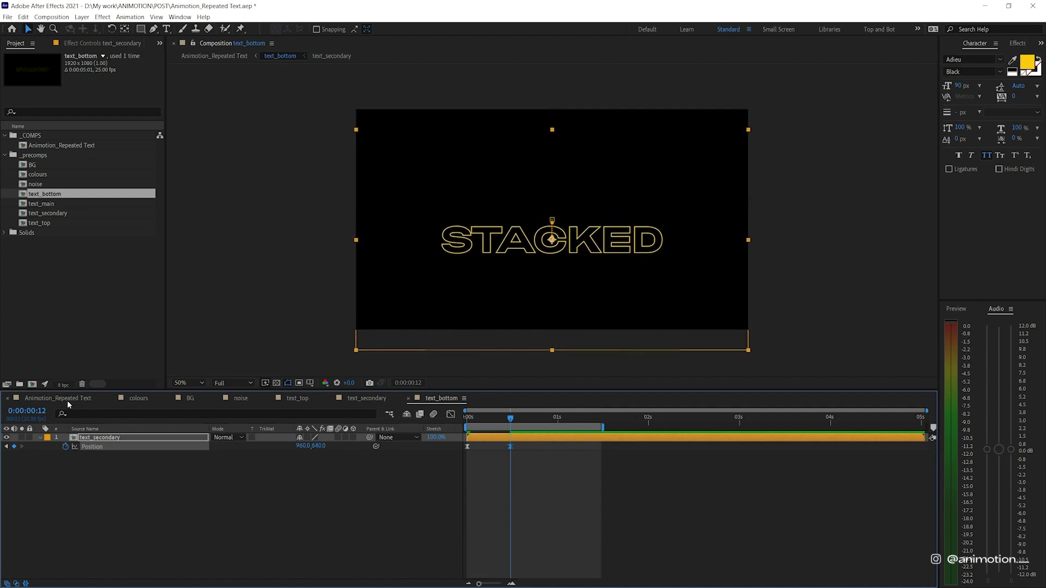
Strengthen the easing into the final position in the speed graph.
mouse_move(629, 475)
left_mouse_down()
mouse_move(483, 459)
mouse_move(490, 441)
left_mouse_up()
left_click(451, 417)
left_click_drag(500, 555, 489, 556)
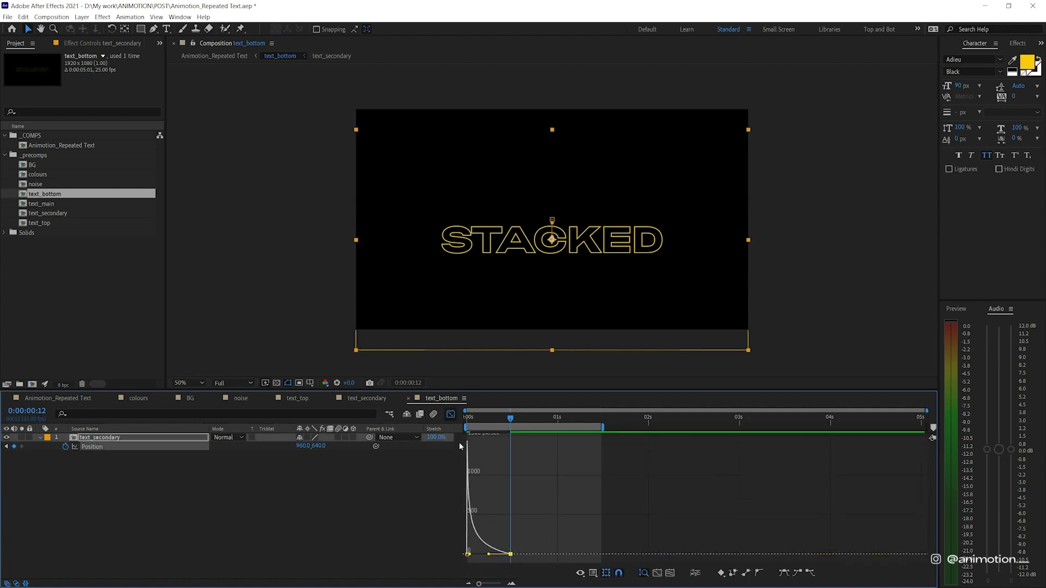
left_click(449, 414)
left_click(483, 478)
Return to Animotion_Repeated Text and draw a rectangle mask over the lower part of text_bottom.
left_click(391, 414)
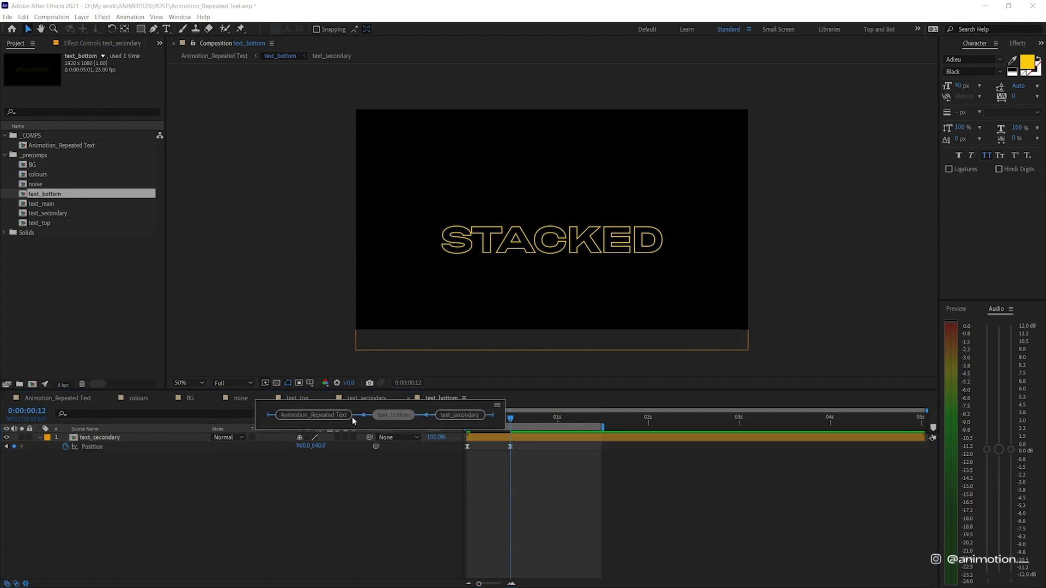
left_click(343, 415)
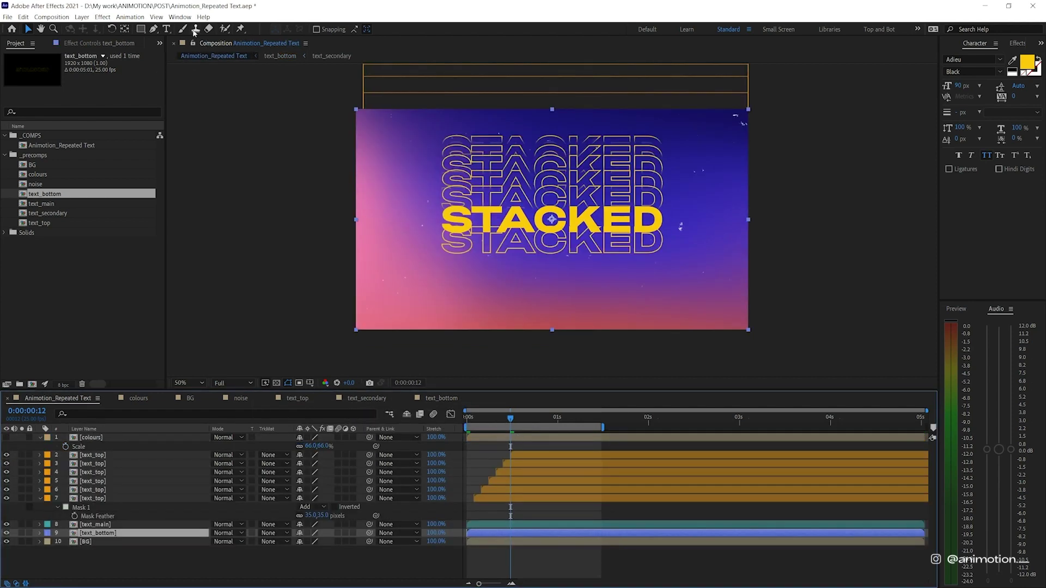
left_click(140, 29)
mouse_move(836, 361)
left_mouse_down()
mouse_move(293, 272)
mouse_move(271, 231)
left_mouse_up()
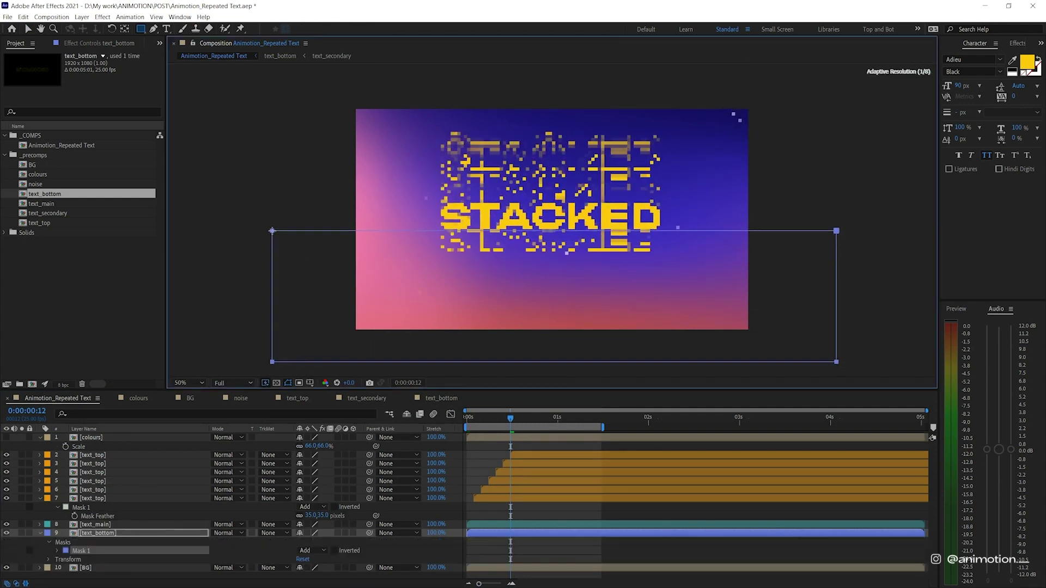
Set the text_bottom mask feather to 35 pixels.
key("f")
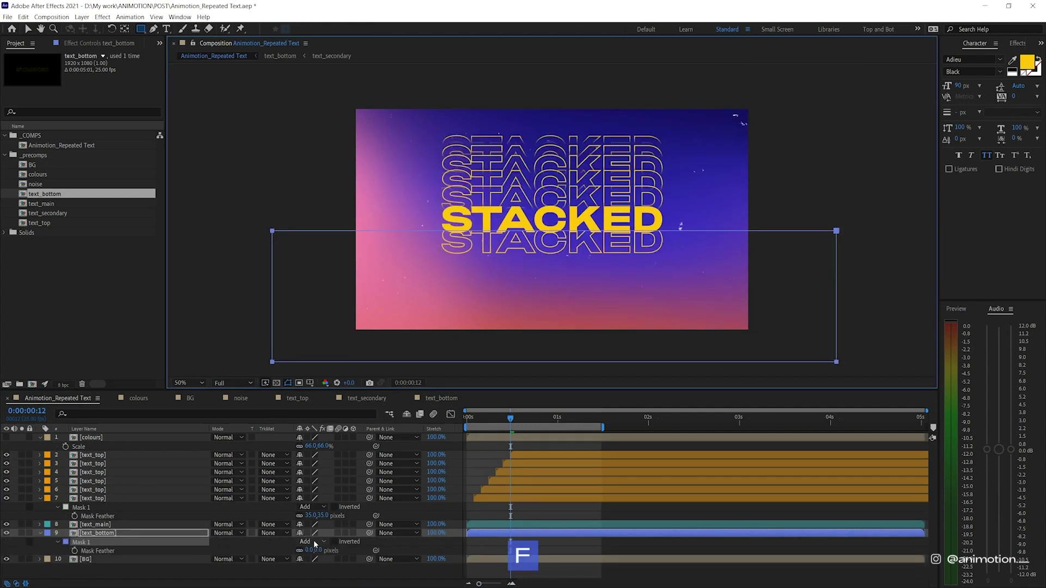
left_click(309, 550)
type("35")
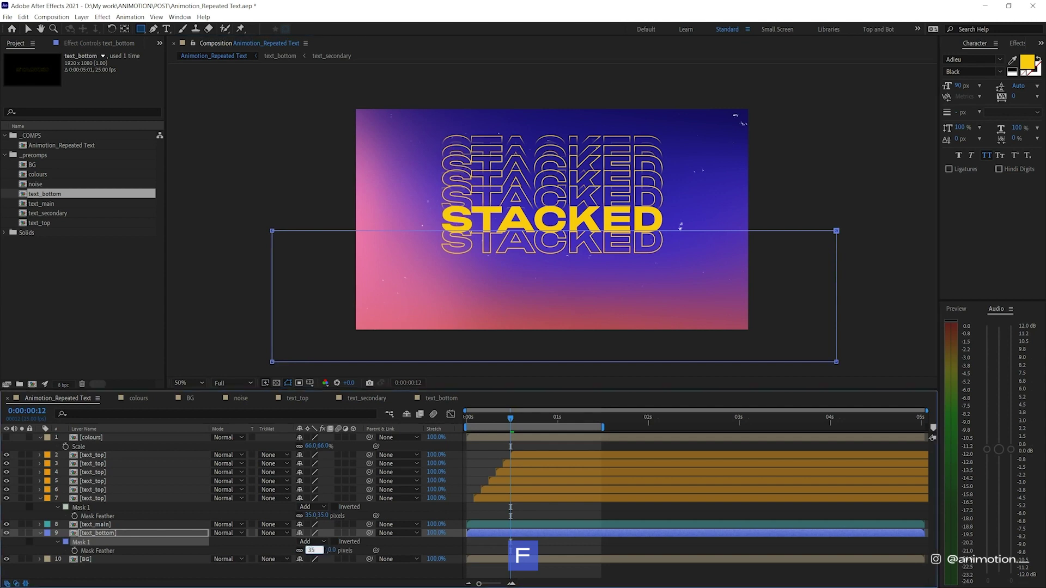
key("Return")
left_click(492, 542)
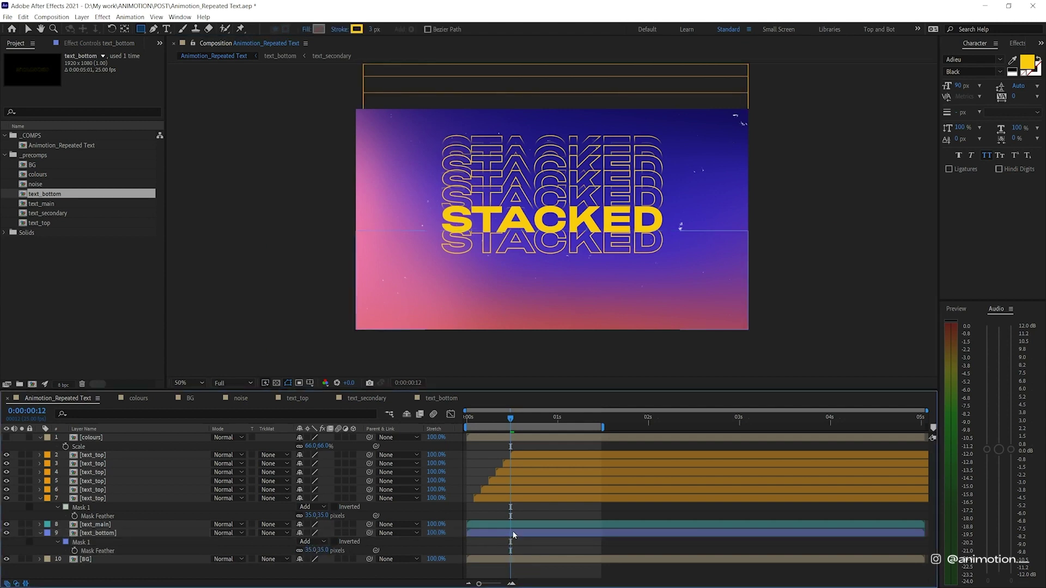
Lower the text_bottom mask edge slightly and advance to frame 21.
left_click(513, 535)
key("v")
left_click(835, 231)
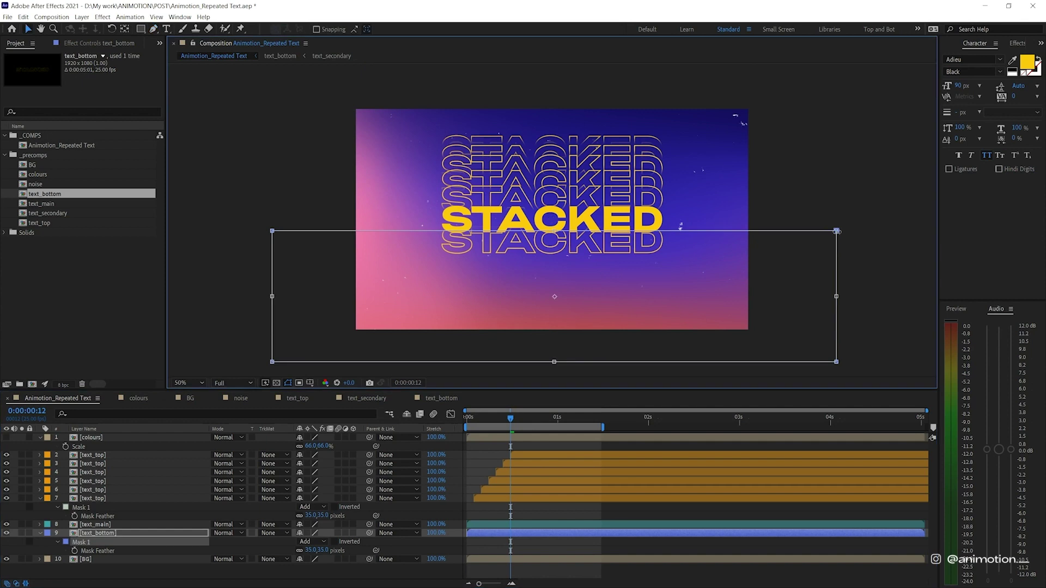
left_click_drag(836, 230, 835, 235)
left_click(104, 530)
key("space")
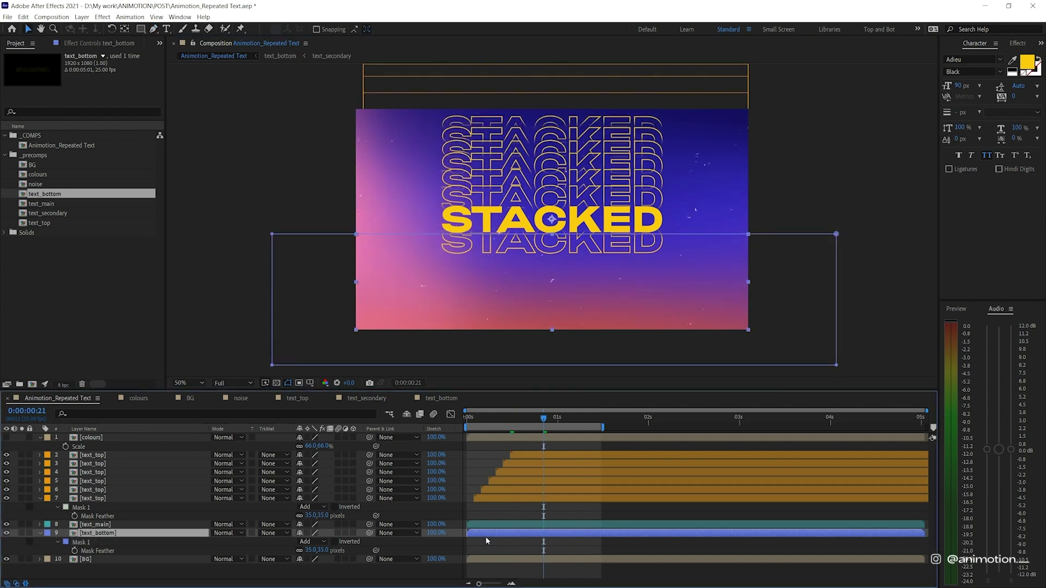
Duplicate text_bottom several times and nudge the bottom copy downward.
key("ctrl+d")
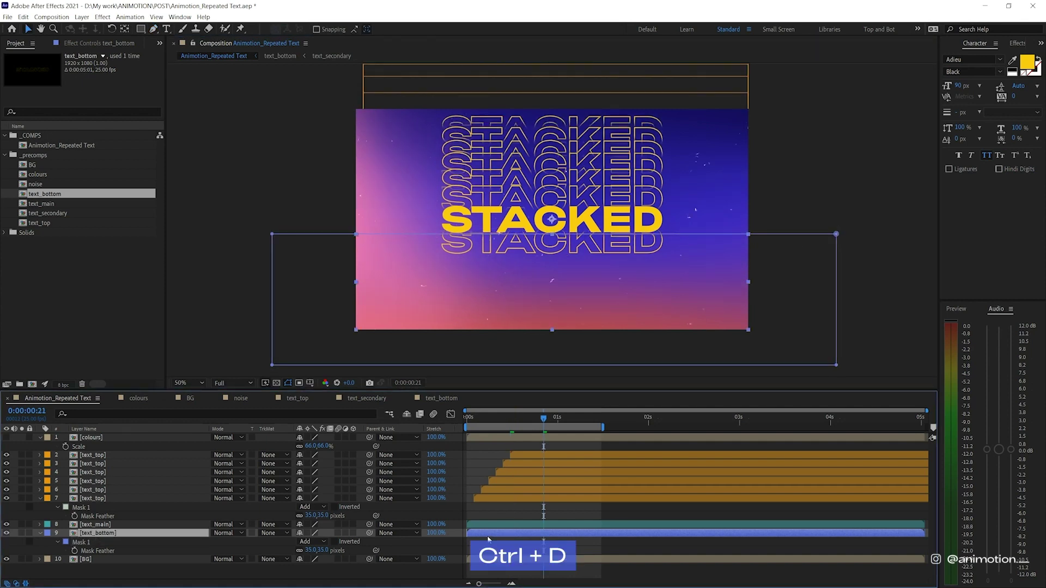
key("ctrl+d")
key("ctrl+d")
key("ctrl+d")
key("ctrl+d")
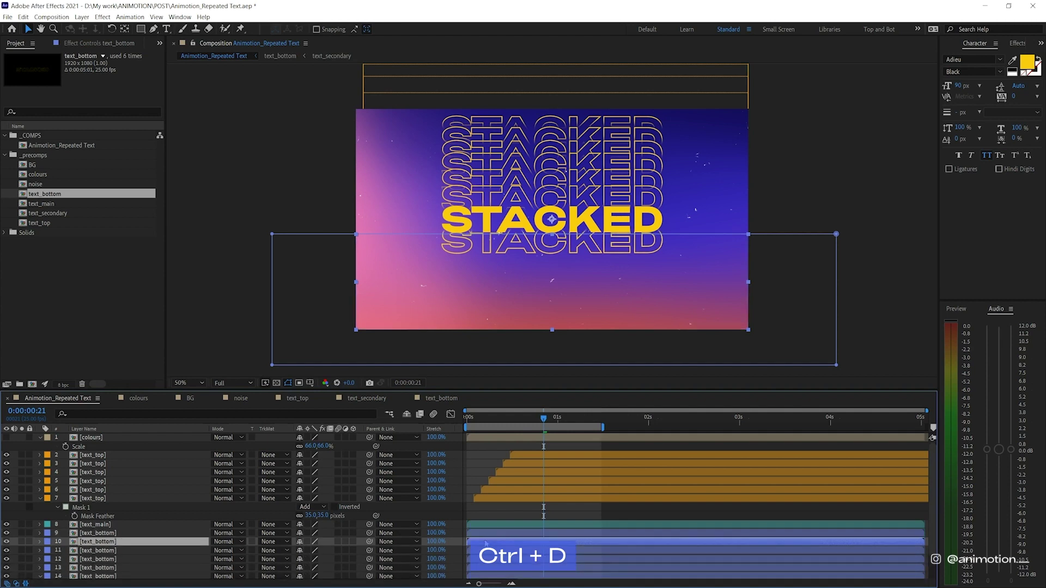
key("Down")
key("Down")
key("Down")
key("Down")
key("Down")
key("Down")
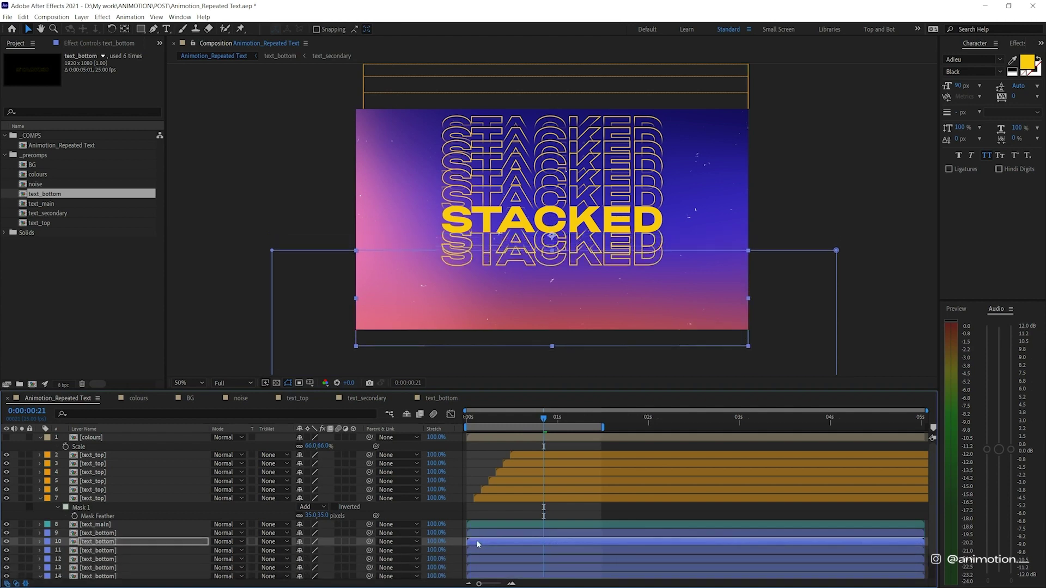
key("Down")
key("Down")
key("Down")
key("Down")
key("Down")
key("Down")
key("Down")
key("Down")
key("Down")
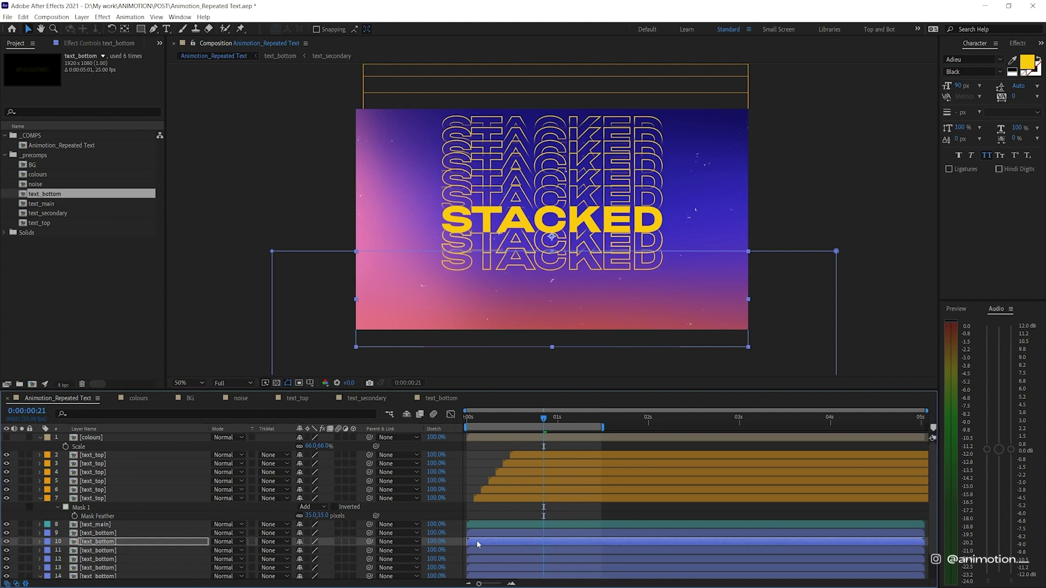
key("Down")
key("Down")
Move the next text_bottom copies lower, one beneath another, checking the stacked lines.
left_click(480, 551)
key("Down")
key("Down")
key("Down")
key("Down")
key("Down")
key("Down")
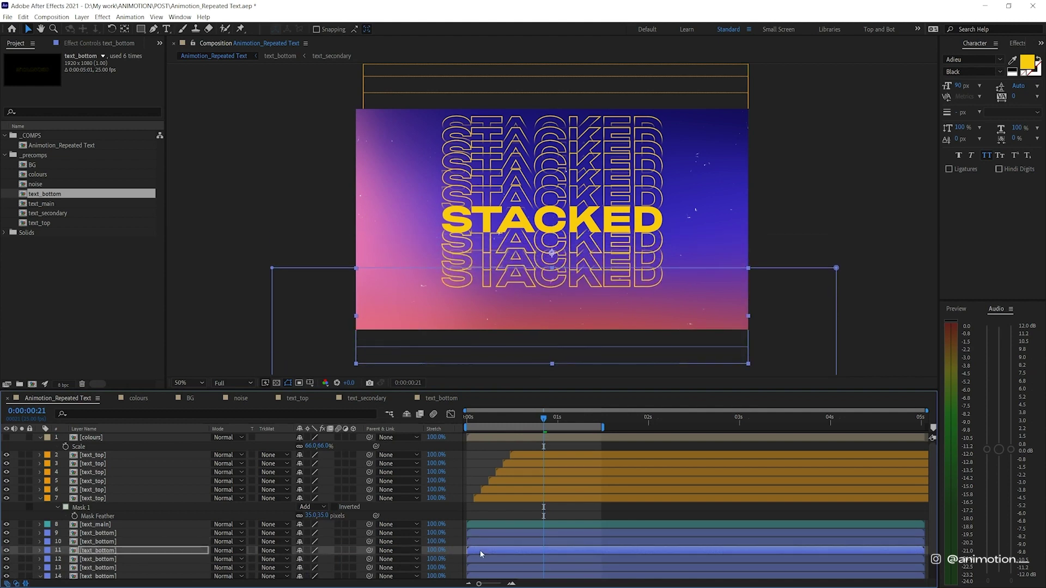
left_click(506, 559)
key("Down")
key("Down")
key("Down")
key("Down")
key("Down")
key("Down")
key("Down")
key("Down")
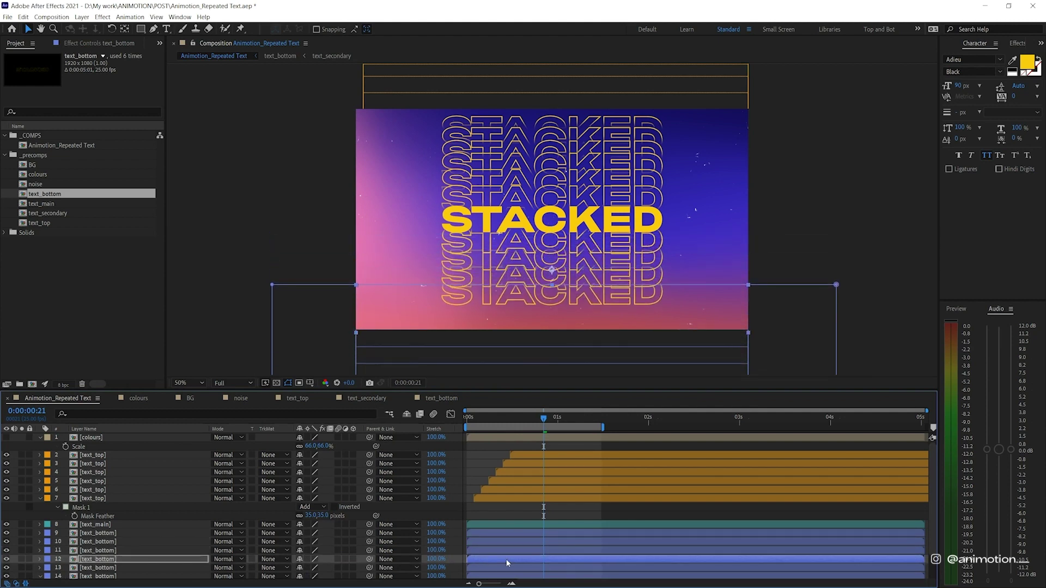
key("Down")
key("Down")
key("Down")
key("period")
key("comma")
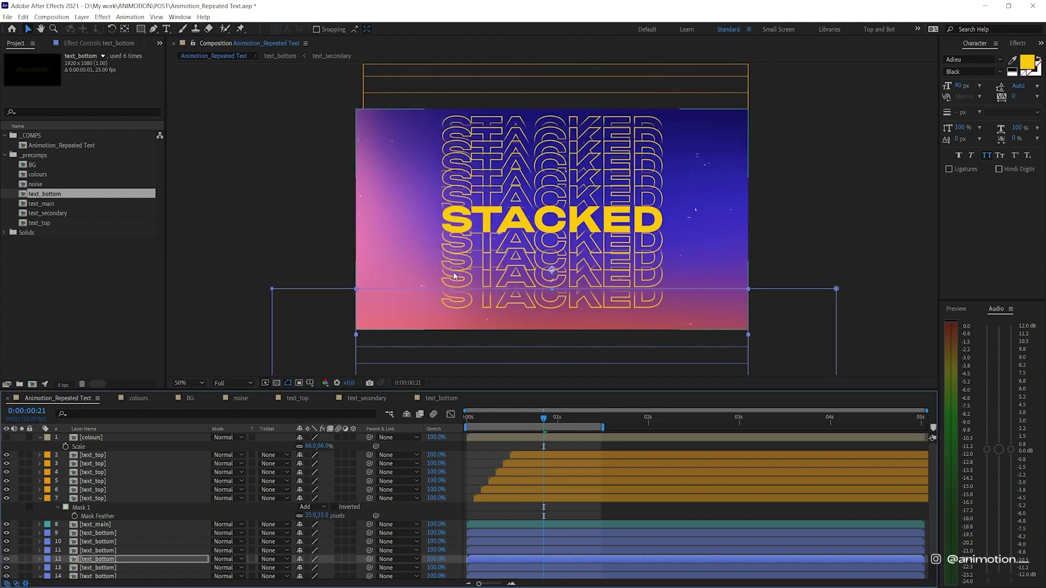
left_click(496, 552, "shift")
scroll(495, 555, "down", 3)
left_click(483, 540)
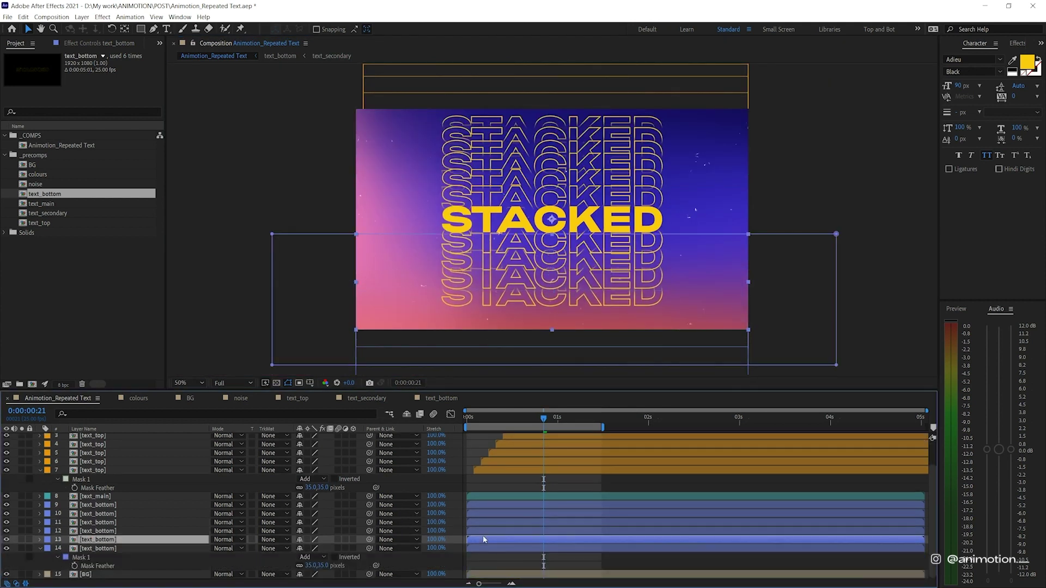
key("Down")
key("Down")
key("Down")
key("Down")
key("Down")
key("Down")
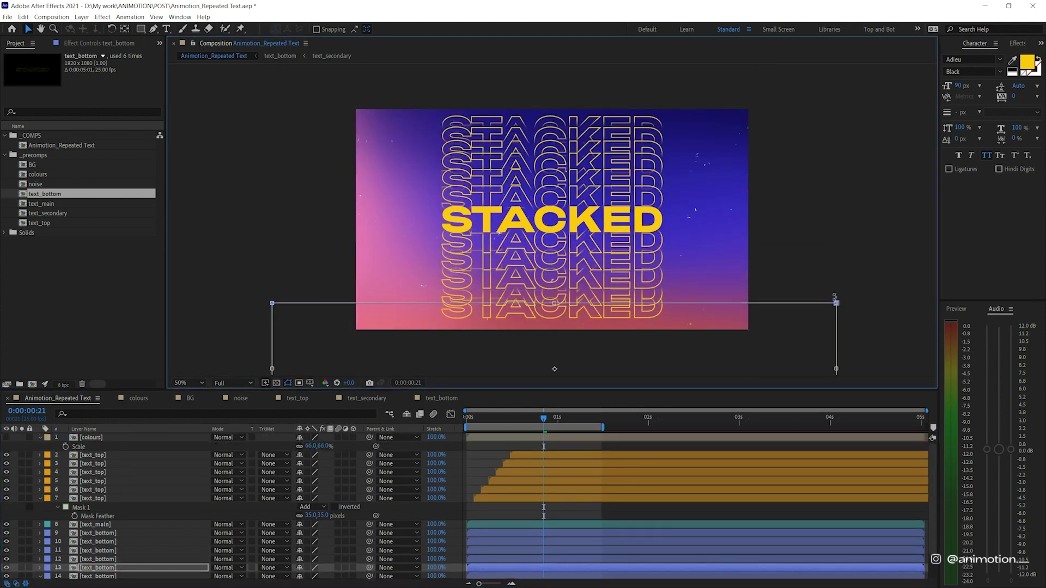
Push the last text_bottom copy further down and adjust its mask edge.
left_click(528, 549)
key("shift+Down")
key("shift+Down")
key("shift+Down")
key("shift+Down")
key("shift+Down")
key("shift+Down")
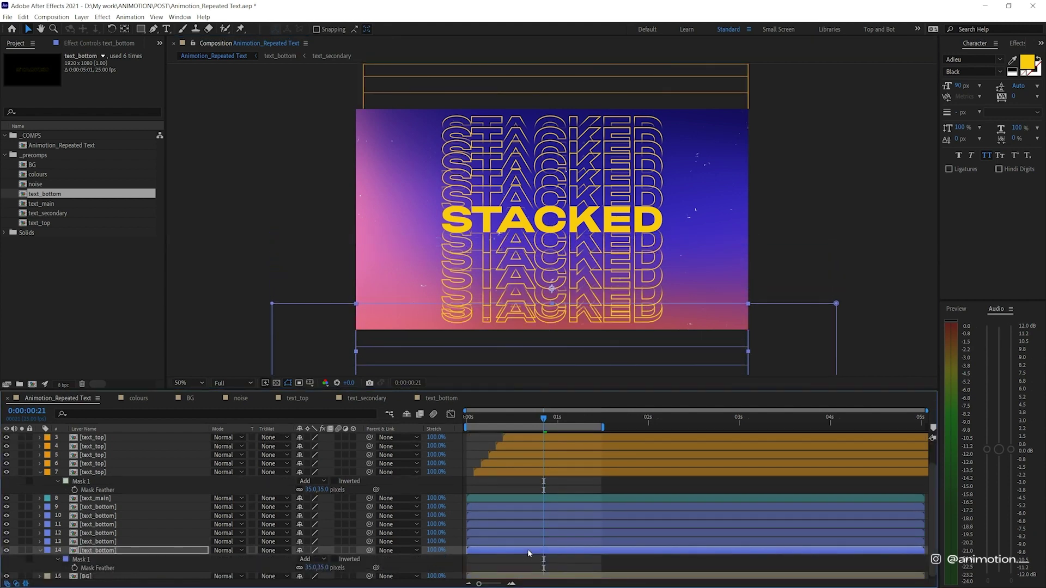
key("shift+Down")
key("shift+Down")
key("shift+Down")
left_click(837, 309)
left_click_drag(838, 309, 838, 312)
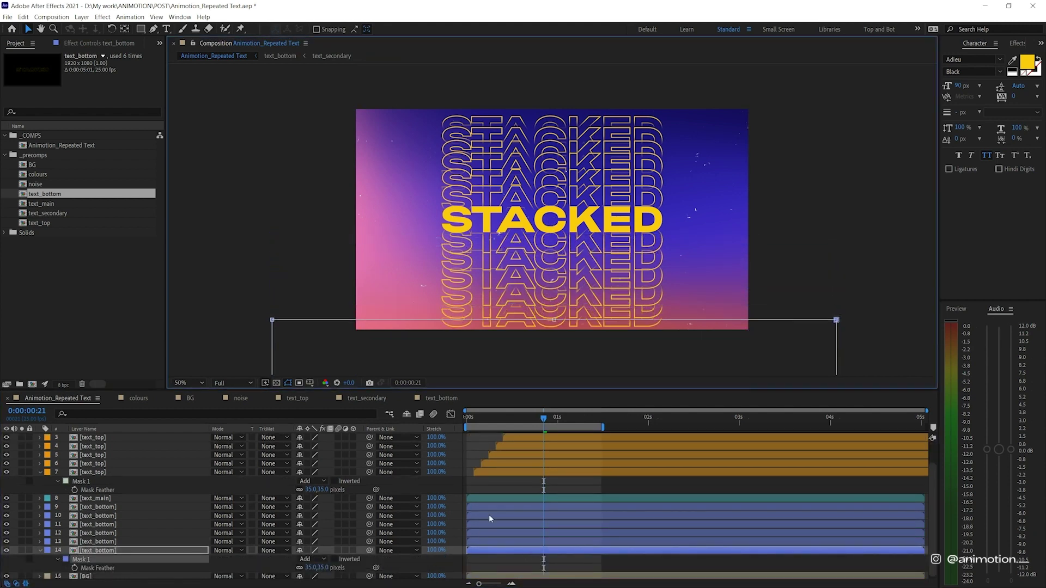
key("F2")
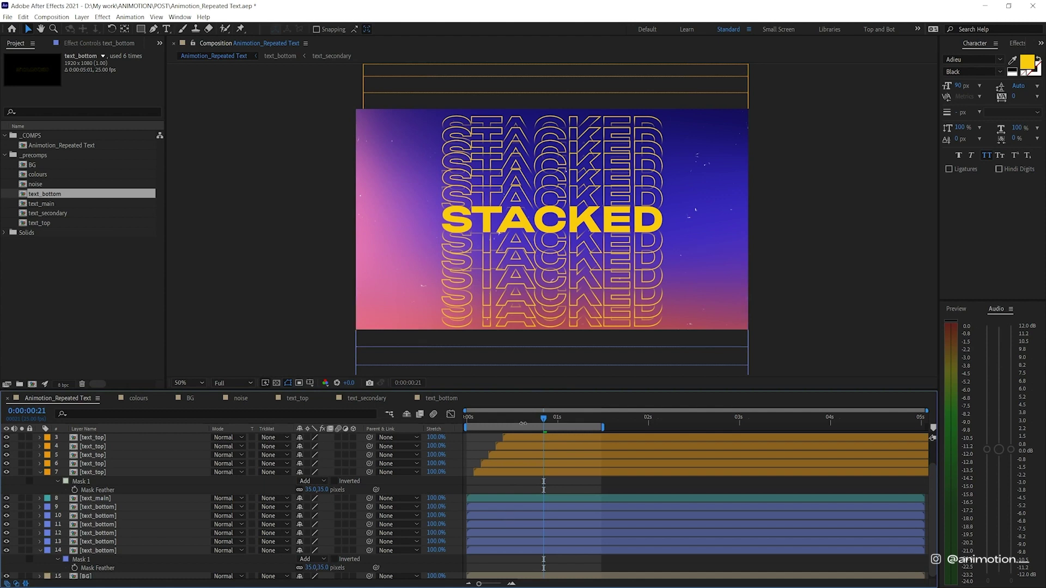
Check each of the six text_bottom copies' positions, then deselect and preview.
left_click(522, 506)
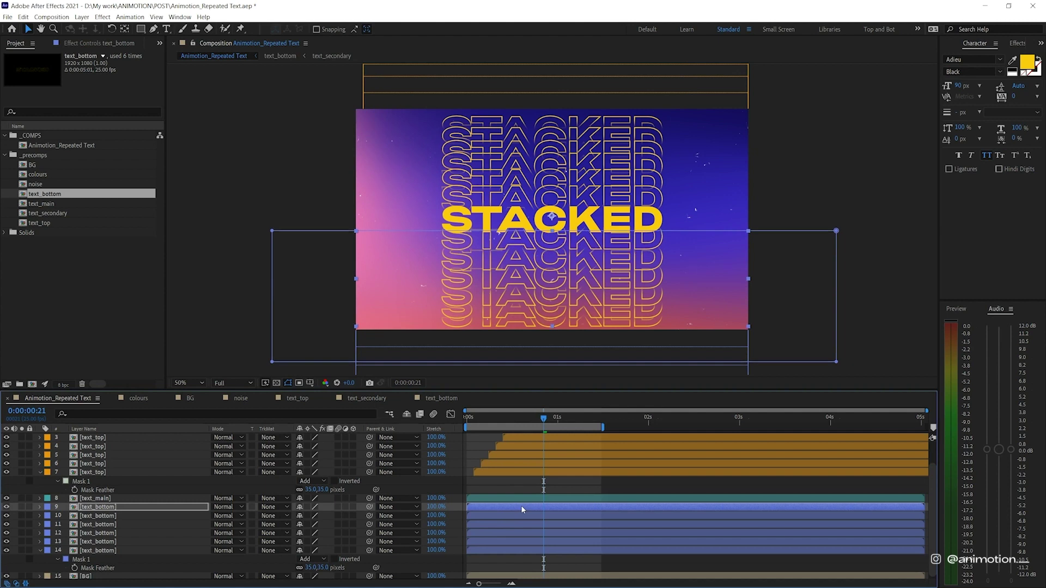
left_click(512, 516)
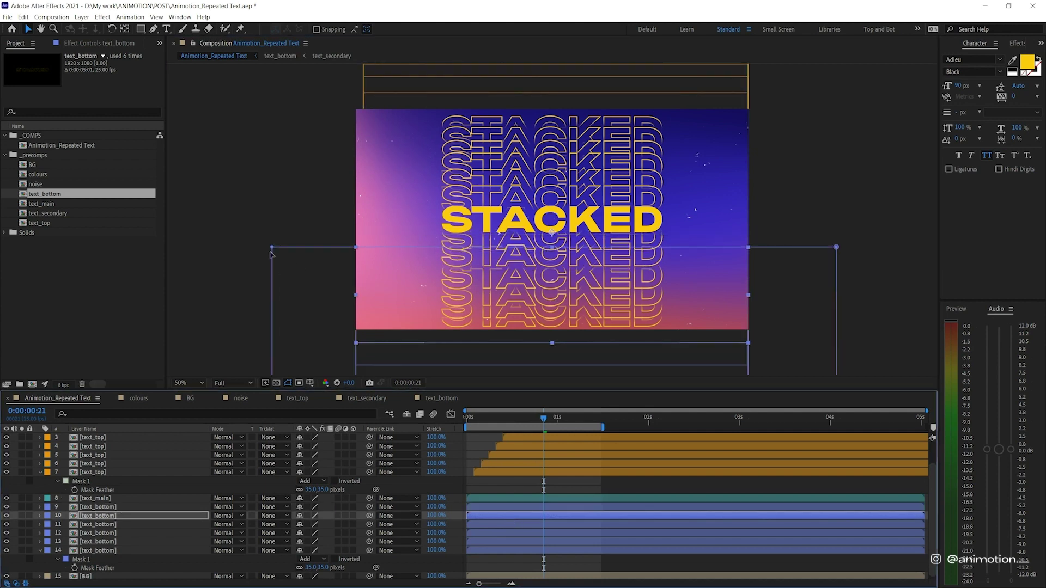
left_click(510, 524)
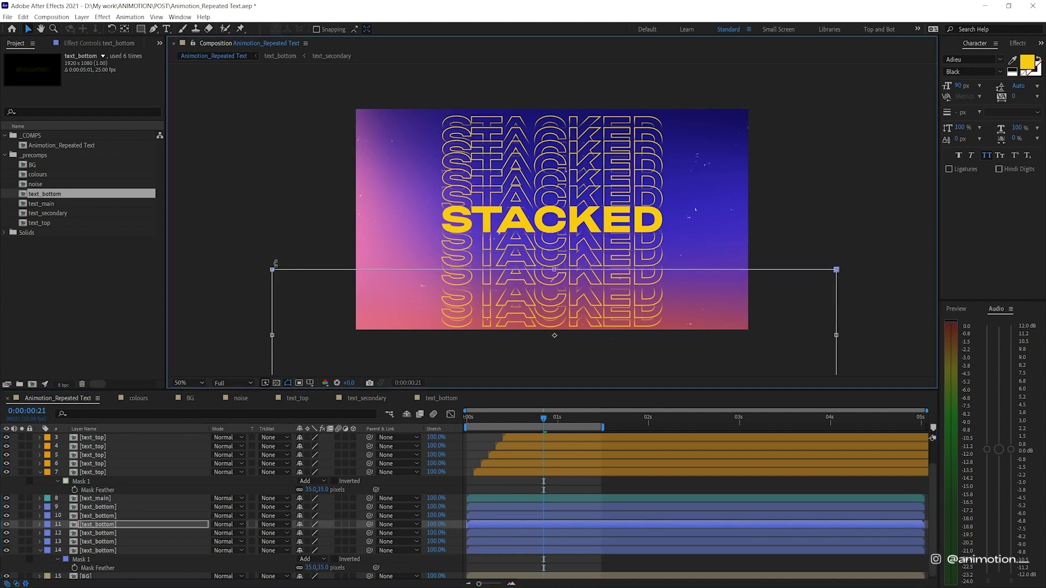
left_click(491, 530)
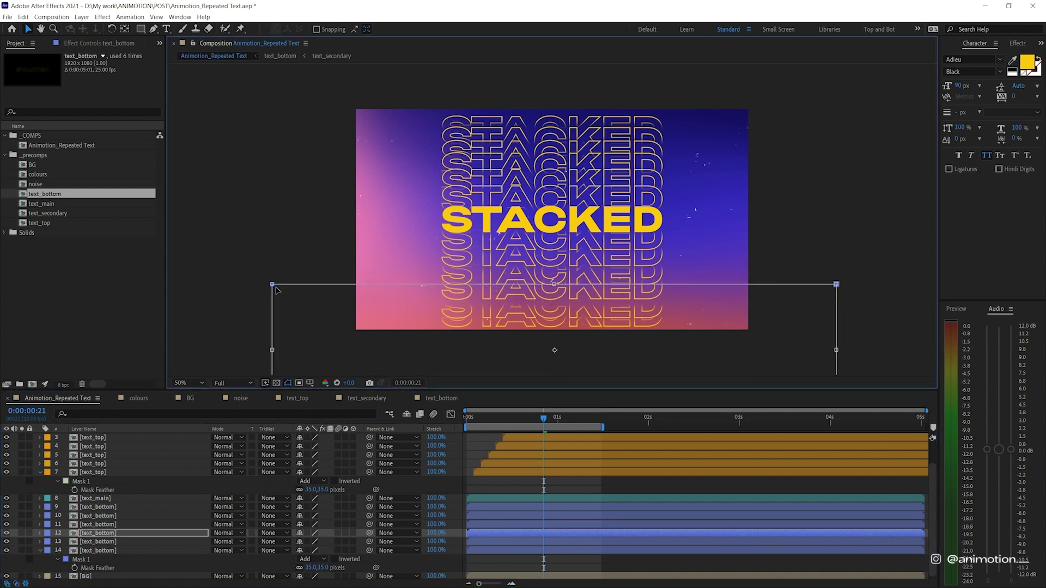
left_click(504, 541)
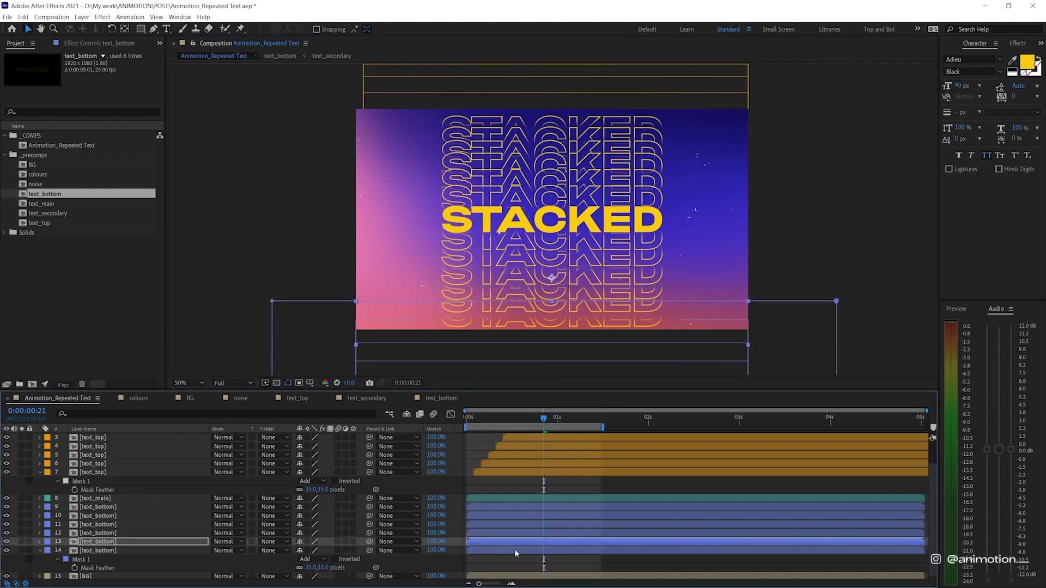
left_click(514, 550)
left_click(273, 316)
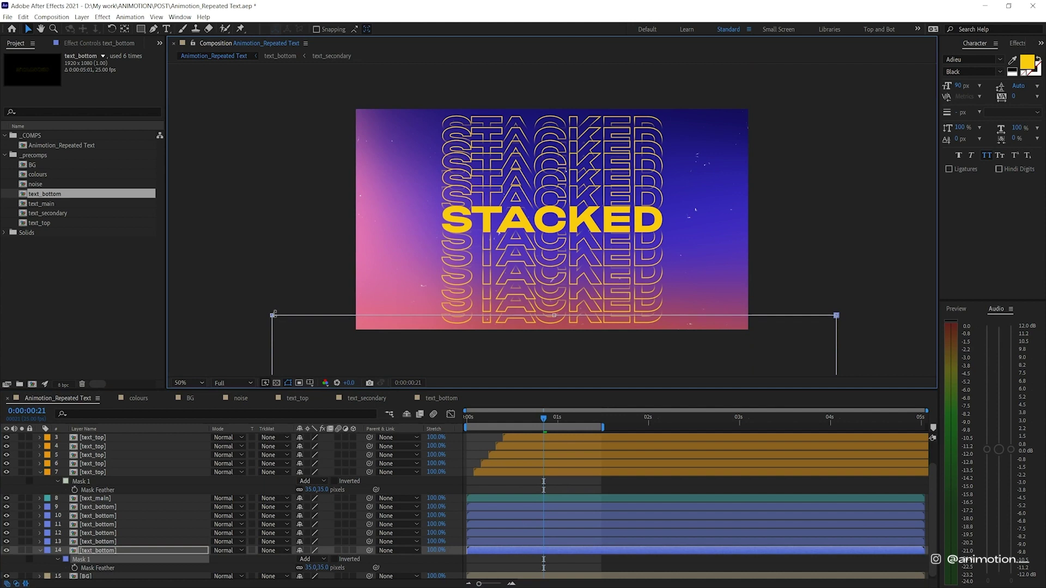
left_click(486, 486)
key("space")
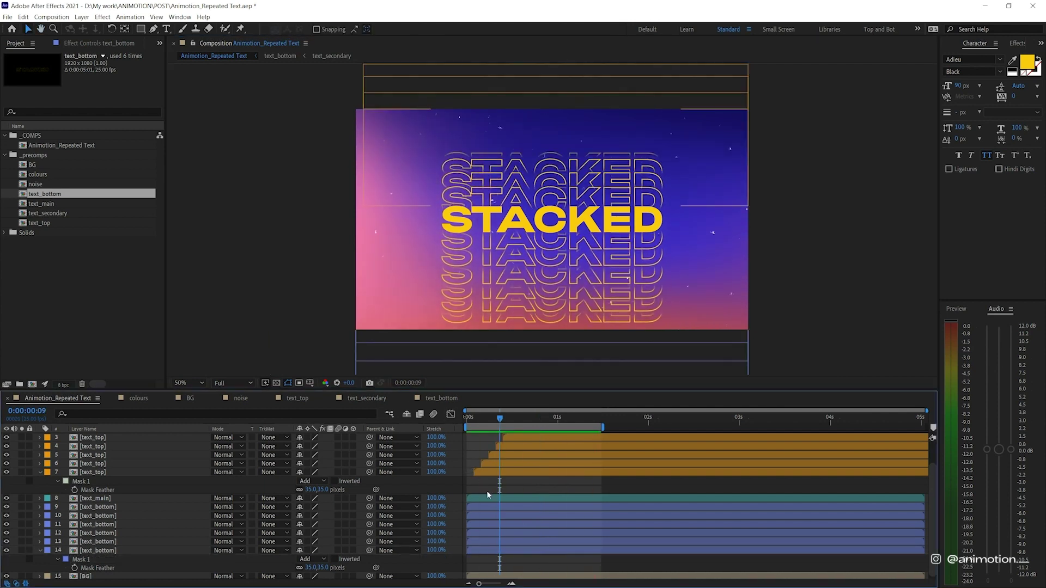
Delay the six text_bottom copies progressively, each starting later than the one above, then preview.
left_click_drag(474, 505, 477, 551)
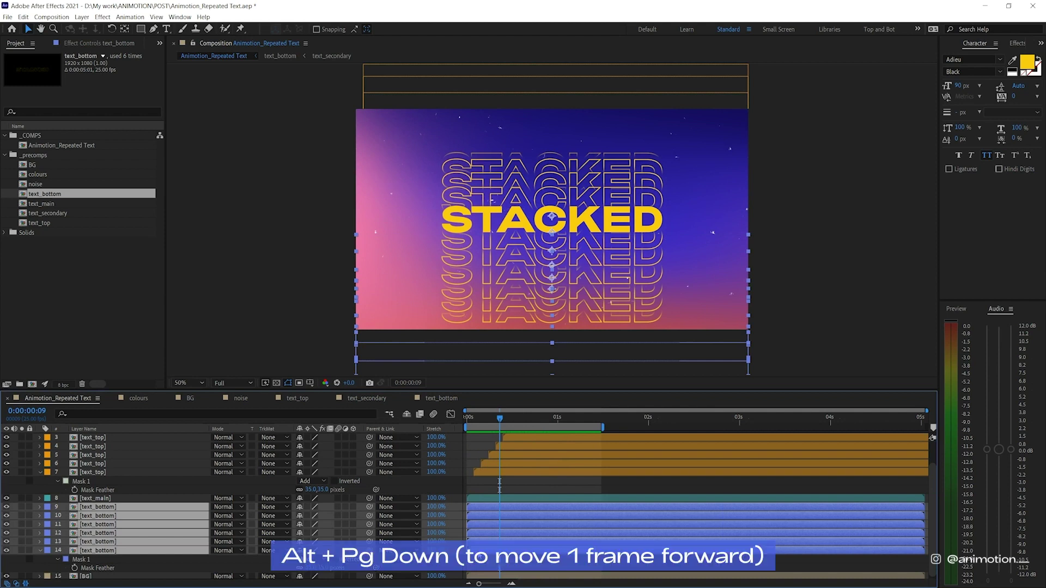
key("alt+Page_Down")
key("alt+Page_Down")
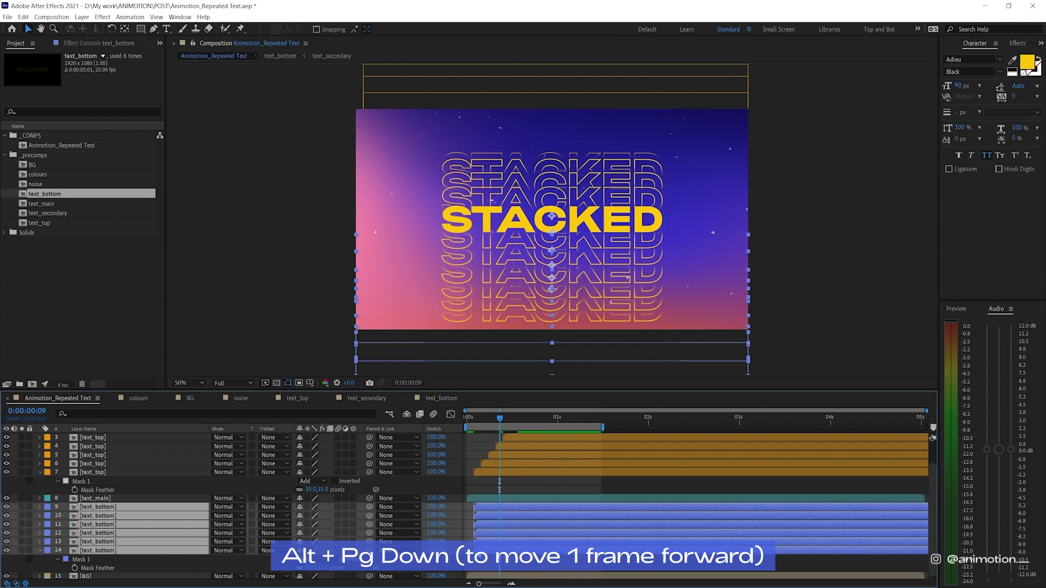
left_click(499, 507, "ctrl")
key("alt+Page_Down")
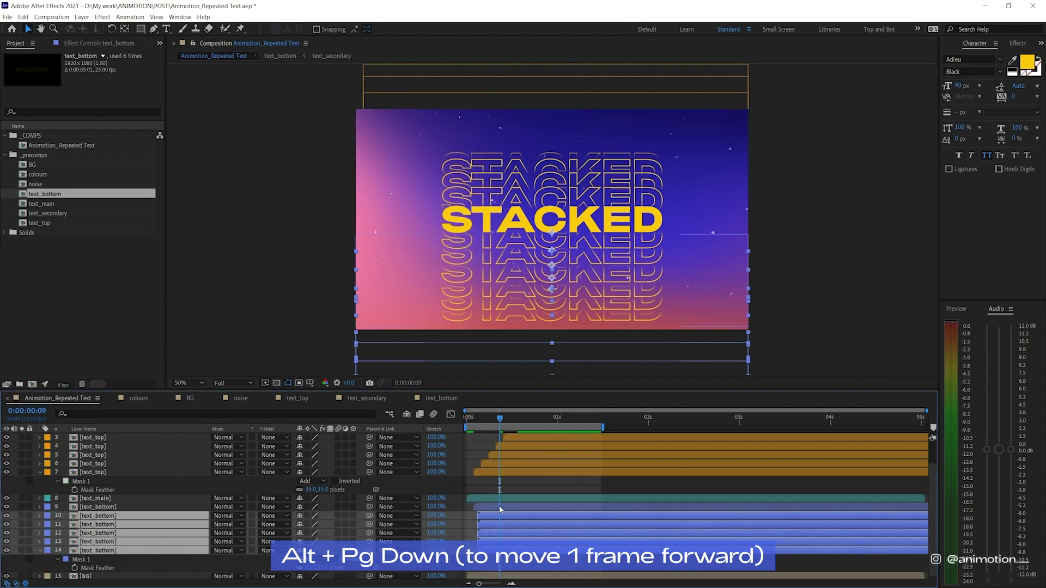
key("alt+Page_Down")
left_click(499, 516, "ctrl")
key("alt+Page_Down")
key("alt+Page_Down")
left_click(499, 523, "ctrl")
key("alt+Page_Down")
key("alt+Page_Down")
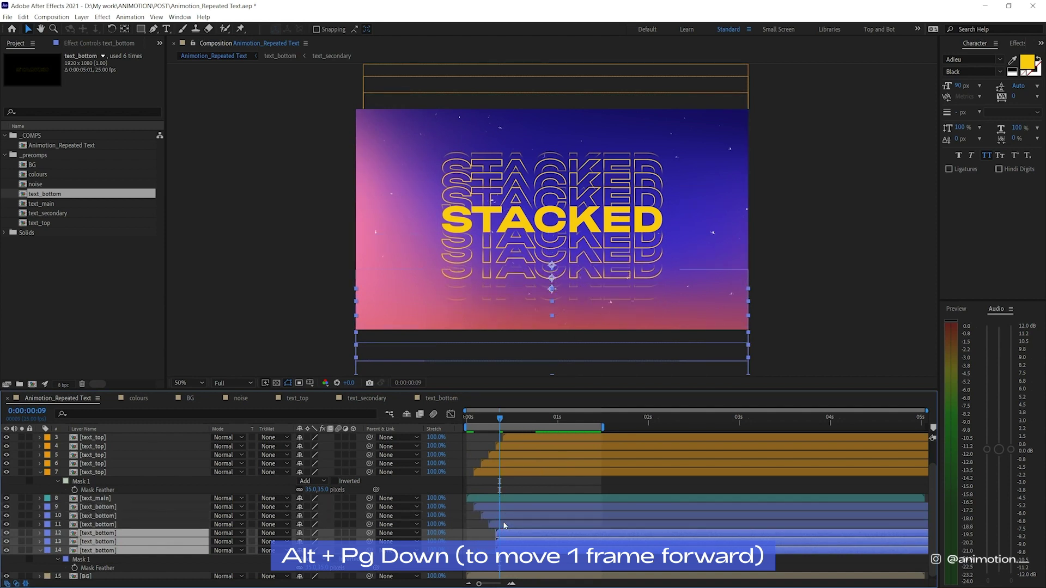
key("alt+Page_Down")
key("alt+Page_Down")
left_click(513, 542, "ctrl")
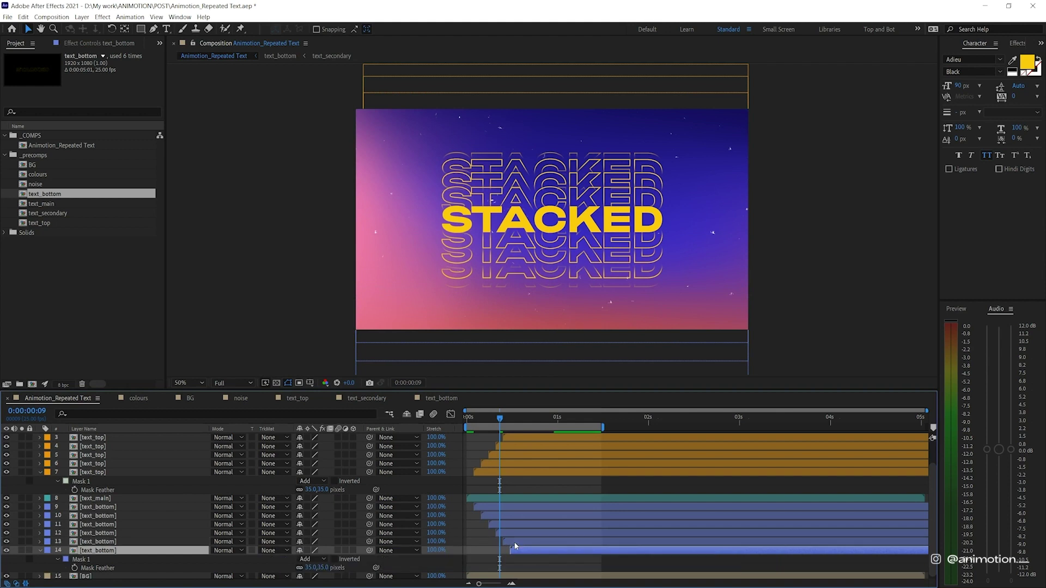
key("space")
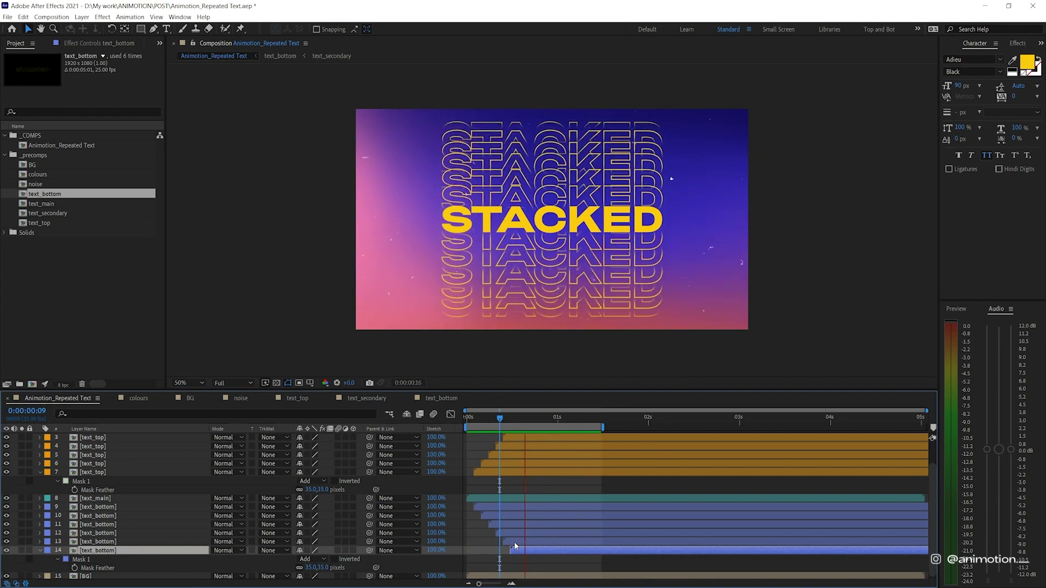
Make the text_main STACKED text white, then preview it in Animotion_Repeated Text.
double_click(113, 498)
left_click(98, 439)
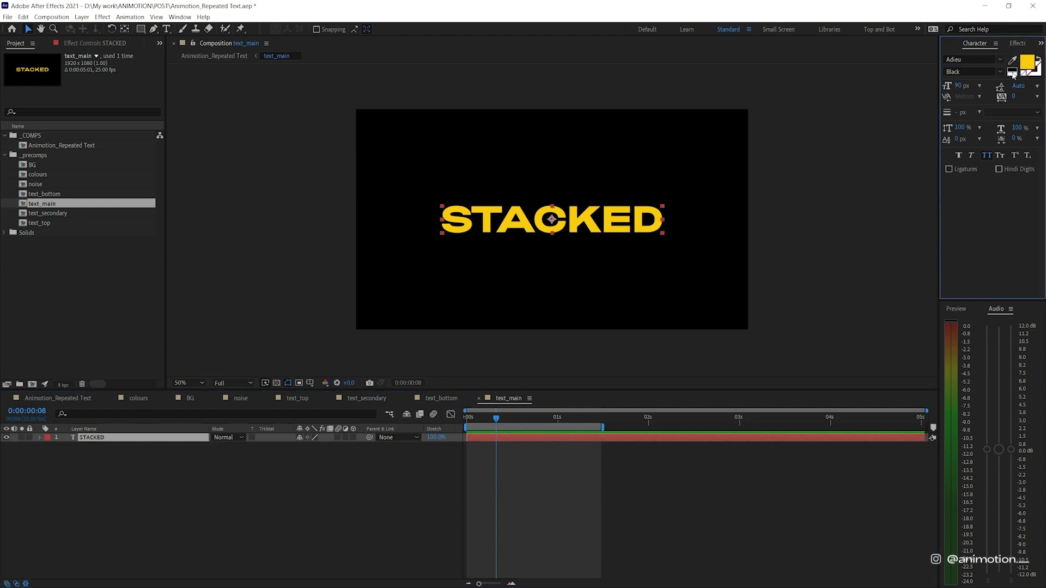
left_click(59, 398)
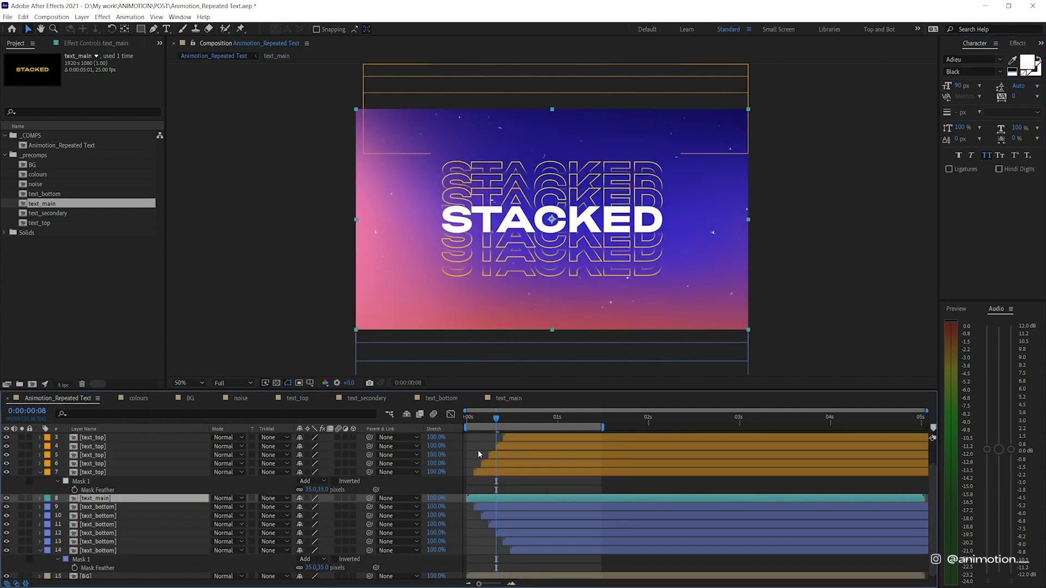
key("space")
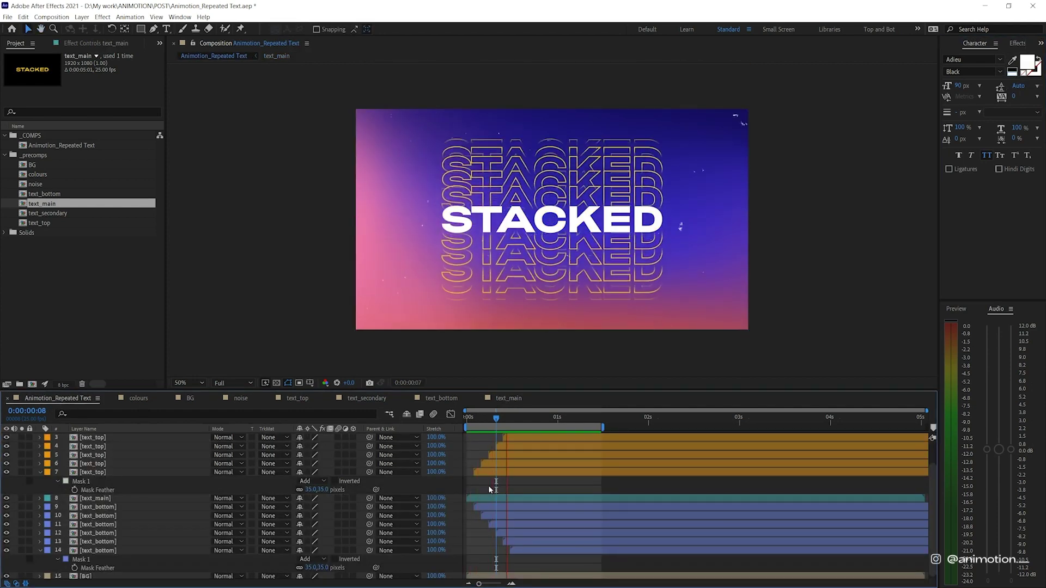